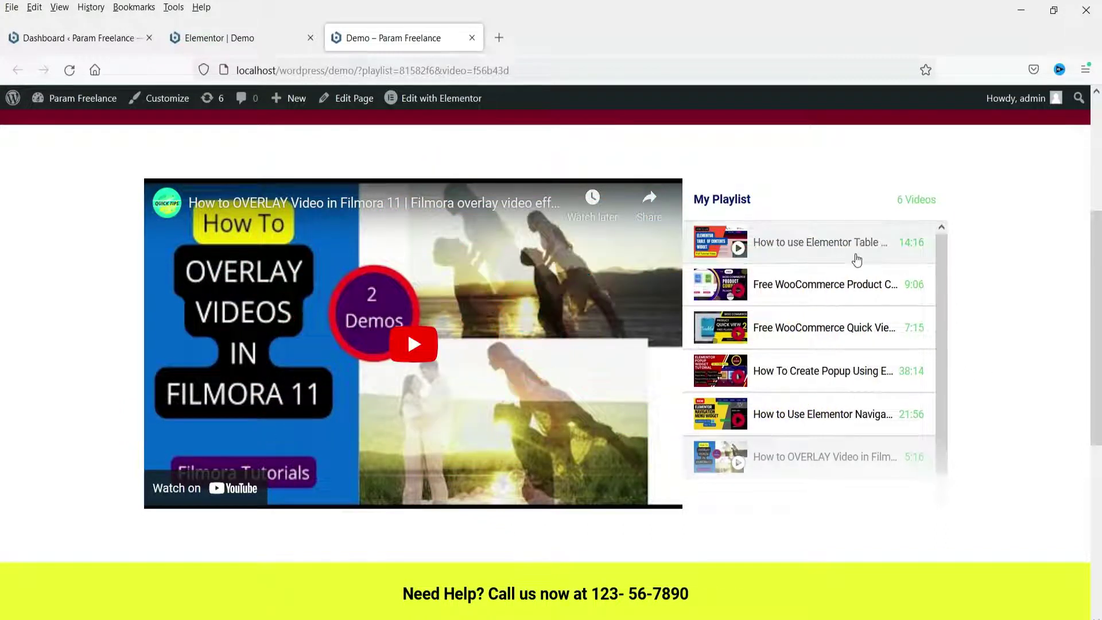
Play the Free WooCommerce Product Comparison Plugin video on the live Demo page, pause it, and dismiss More videos
scroll(857, 260, up, 3)
scroll(955, 263, down, 4)
scroll(900, 238, up, 3)
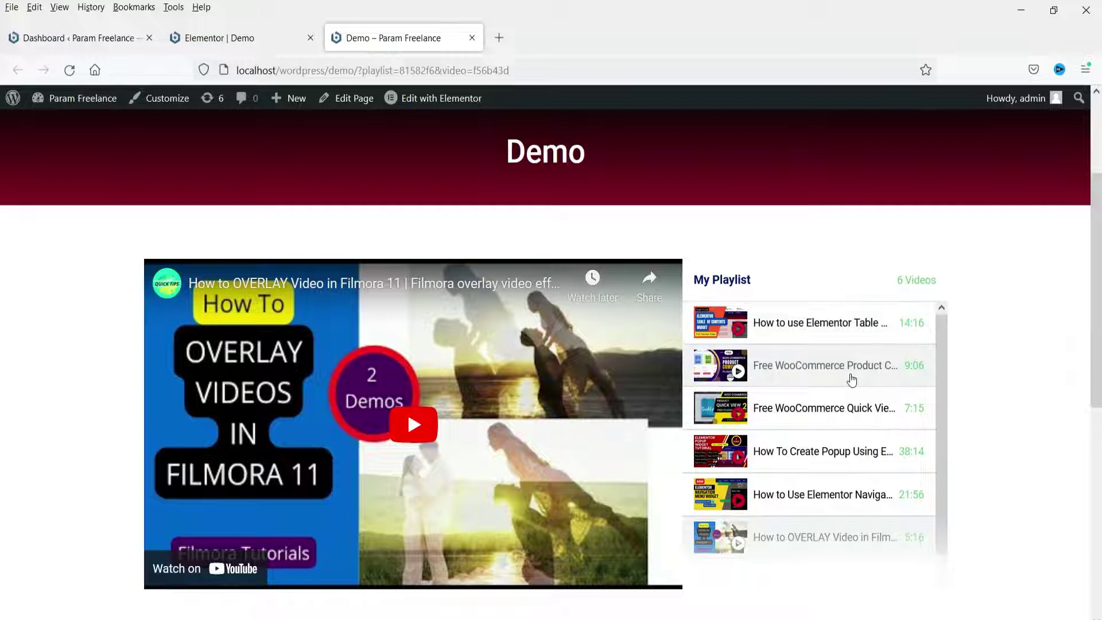
click(809, 370)
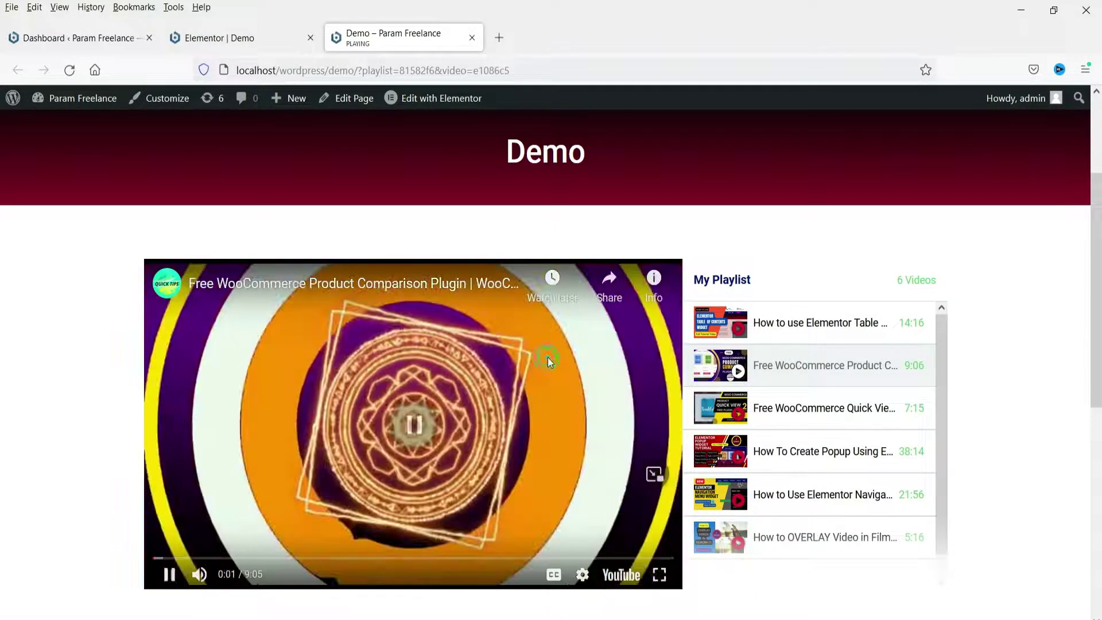
click(548, 361)
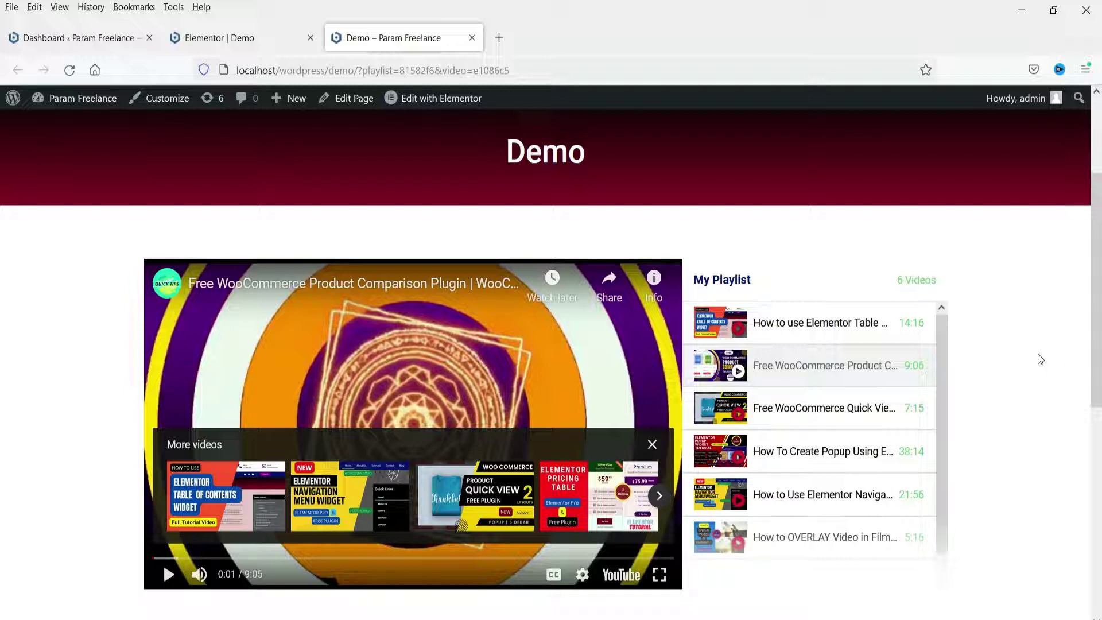
click(652, 447)
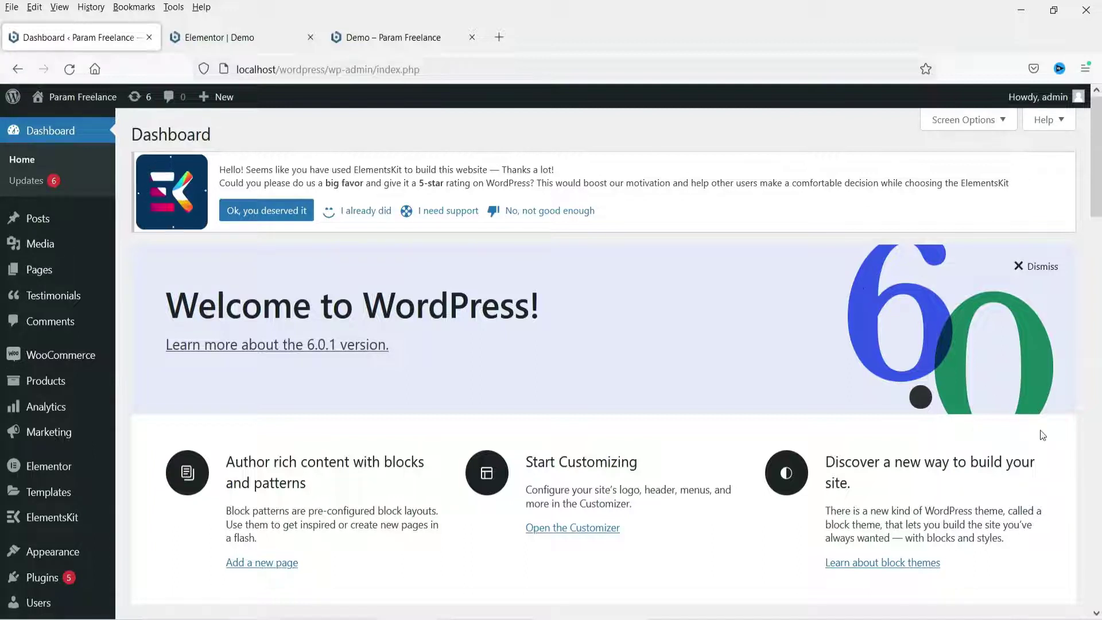
Add a one-column section with unlinked padding 60 top and 60 bottom, then search the widgets for 'video'
click(221, 38)
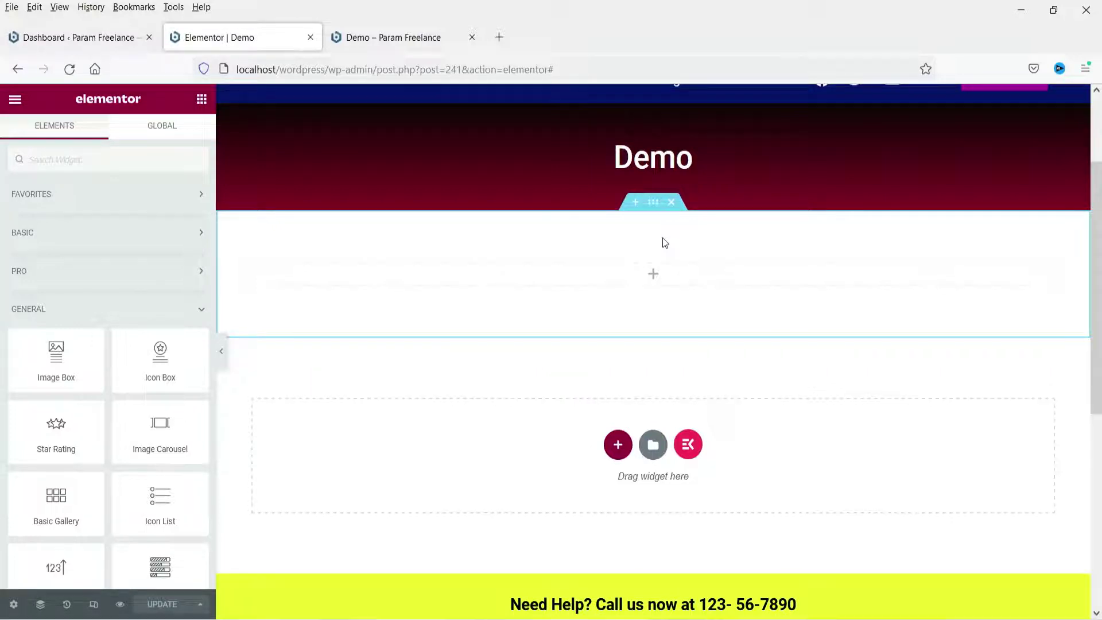
click(618, 316)
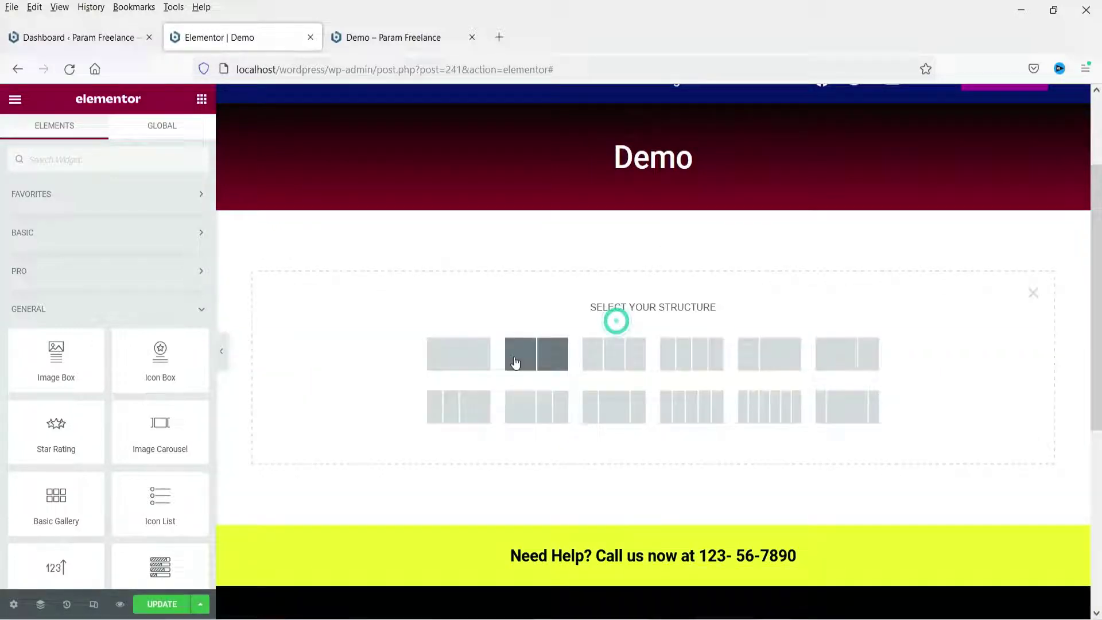
click(484, 351)
click(184, 135)
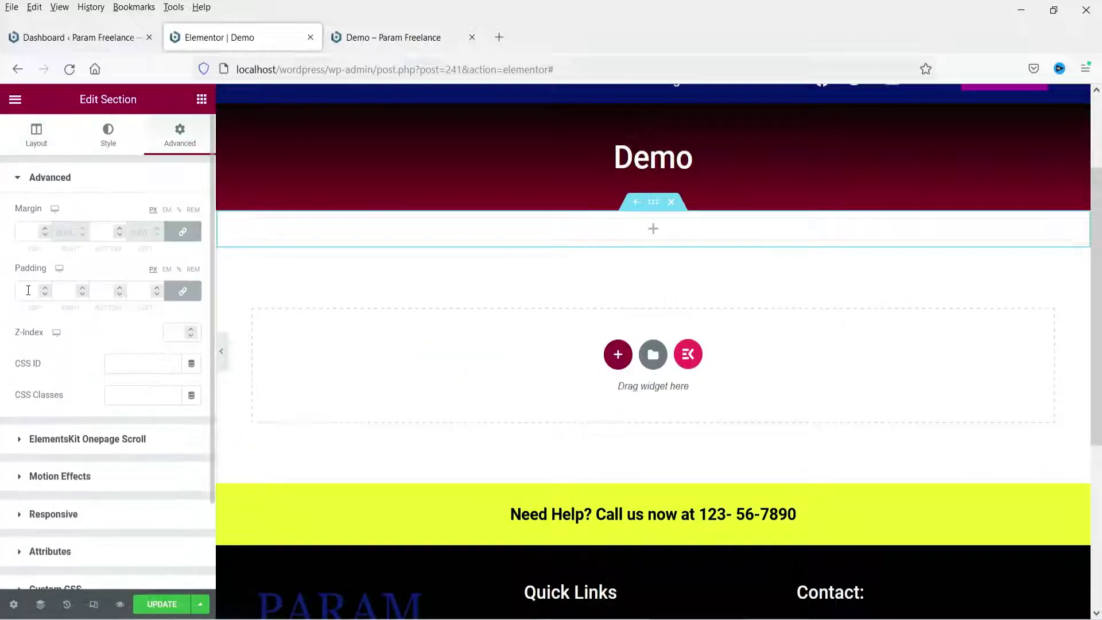
click(185, 294)
text(6060)
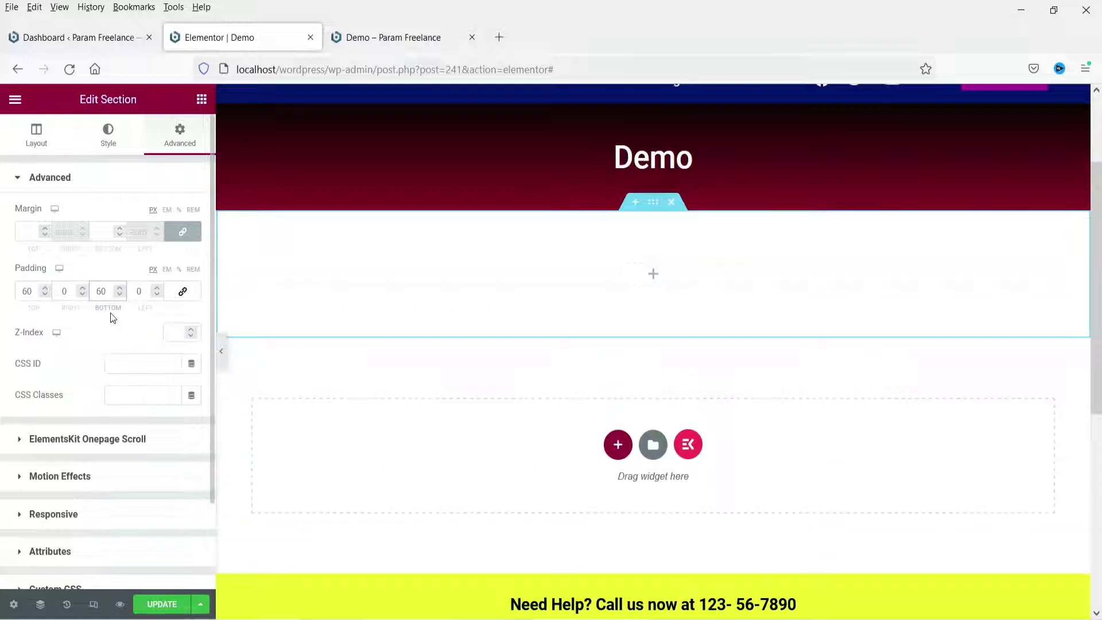
click(655, 276)
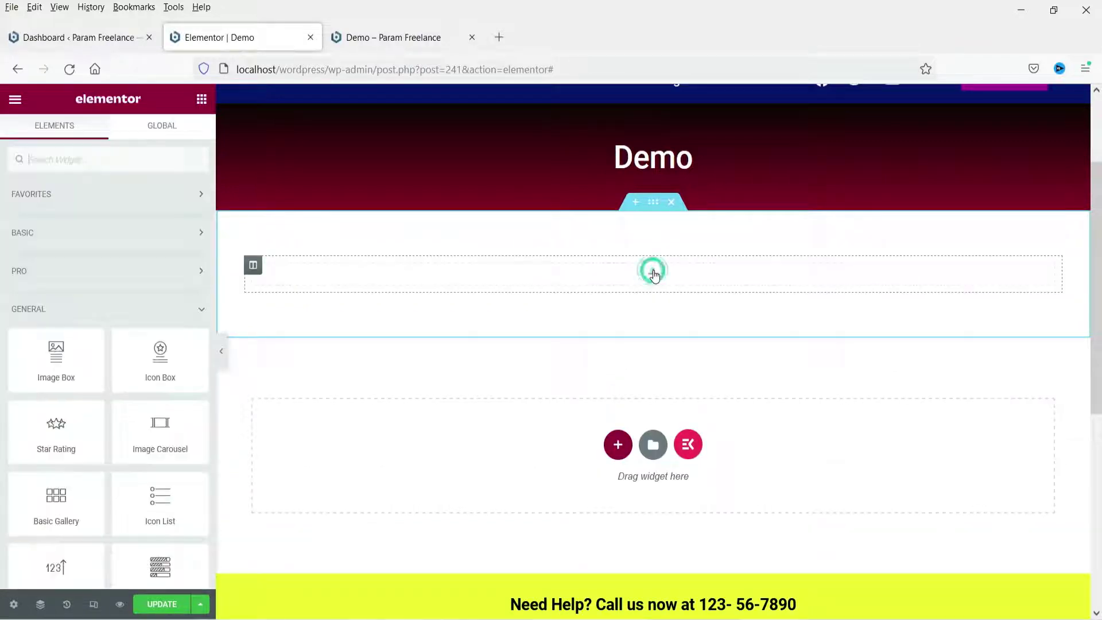
text(video)
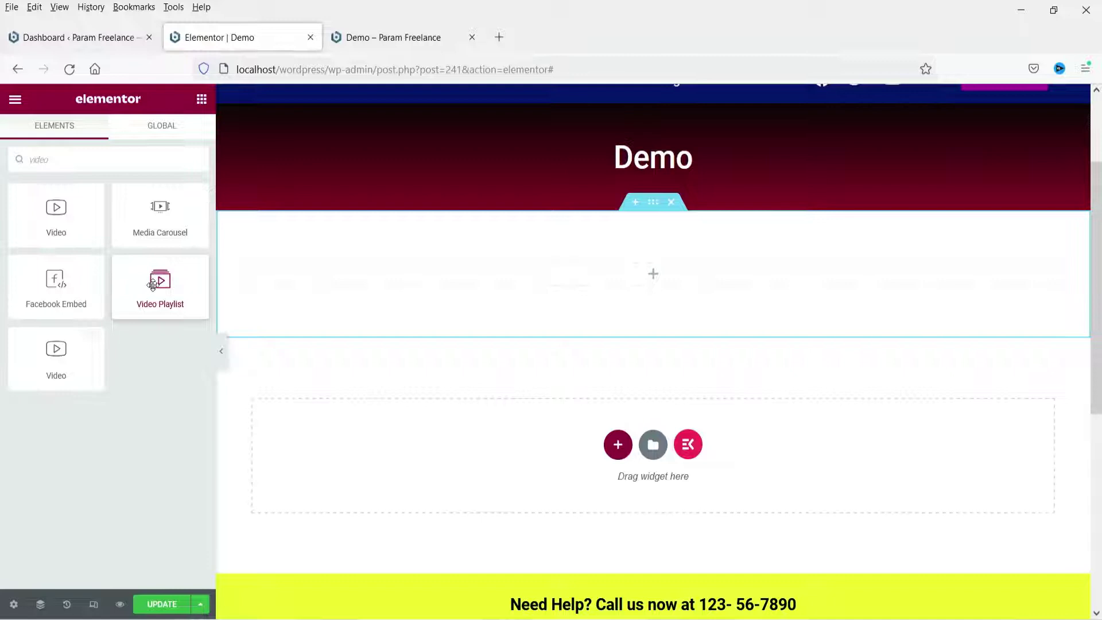
Drag the Video Playlist widget into the new section
drag(154, 281, 579, 278)
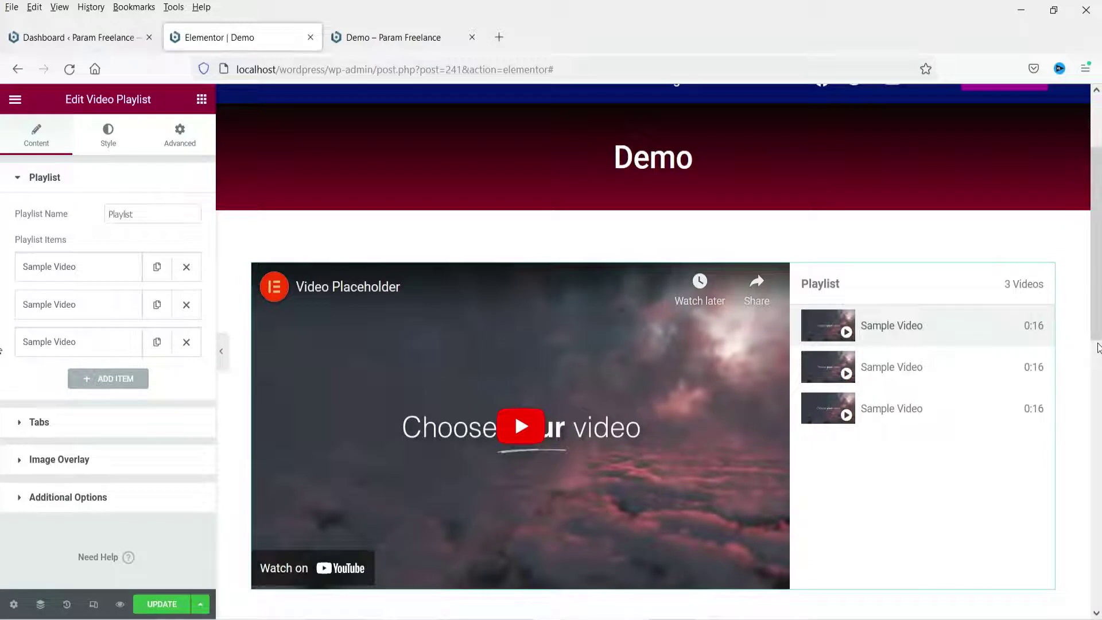
drag(1087, 294, 676, 276)
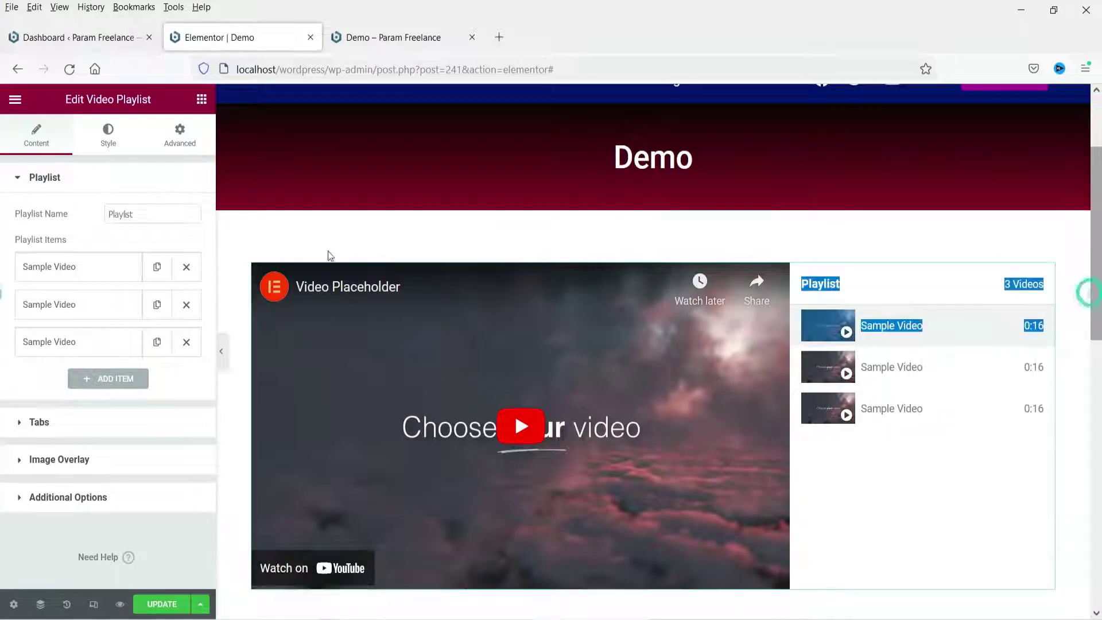
click(201, 99)
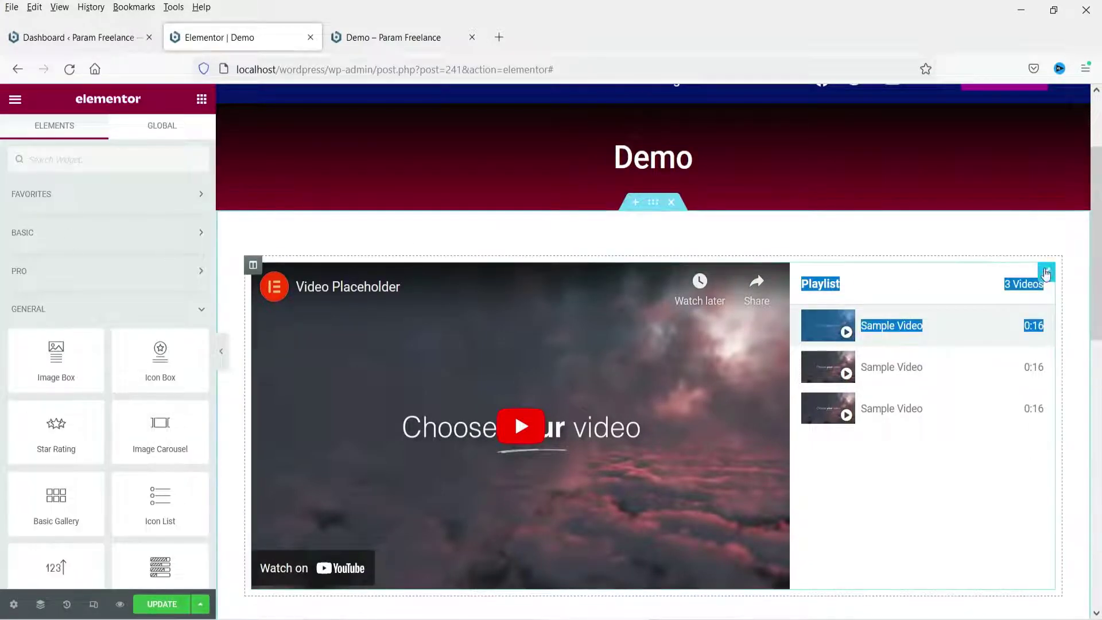
Rename the widget's playlist to 'My Playlist'
click(915, 293)
click(79, 265)
click(79, 264)
click(77, 263)
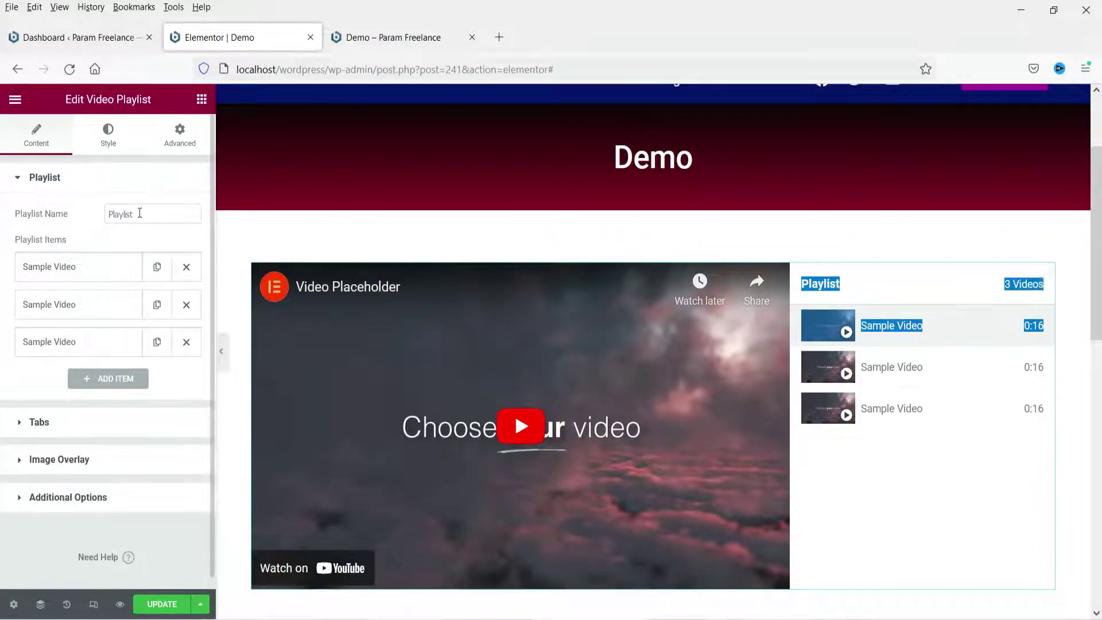
click(138, 215)
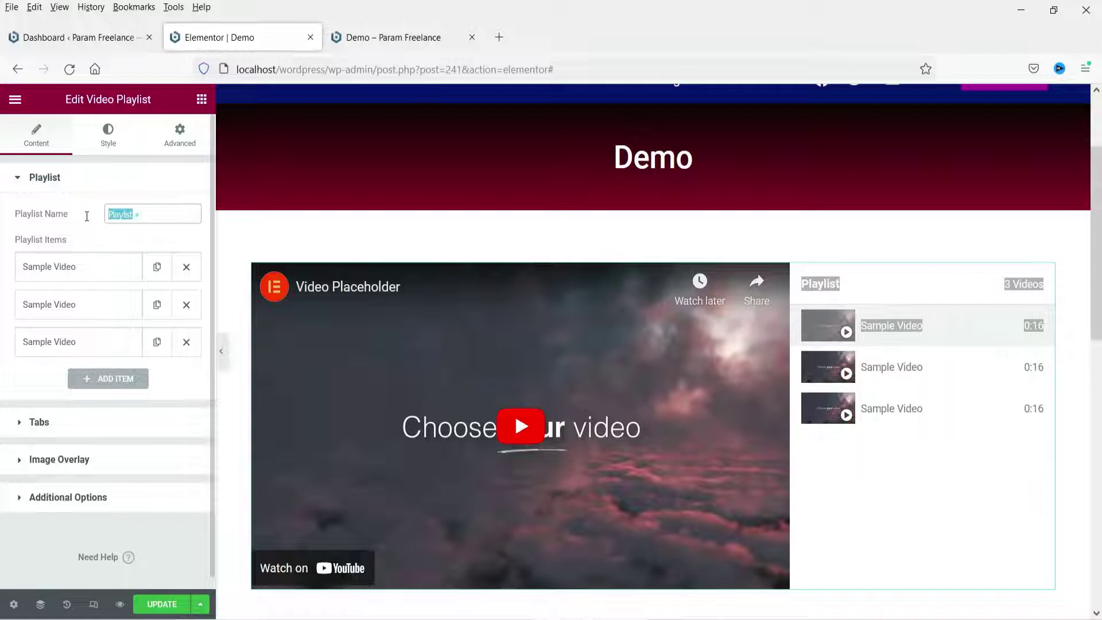
text(My Pl)
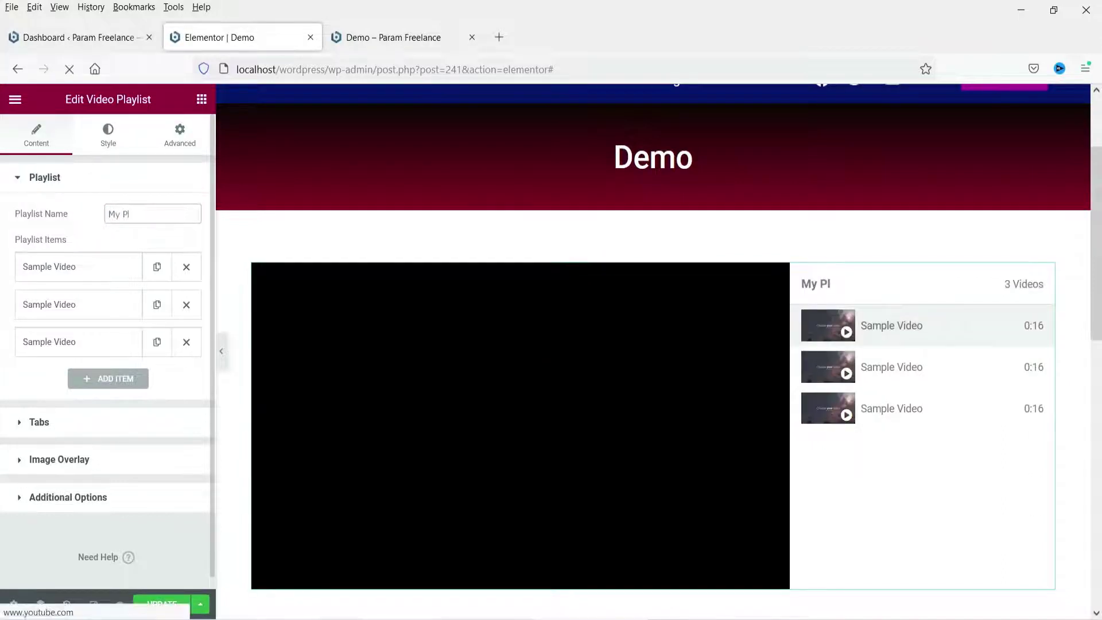
text(aylist)
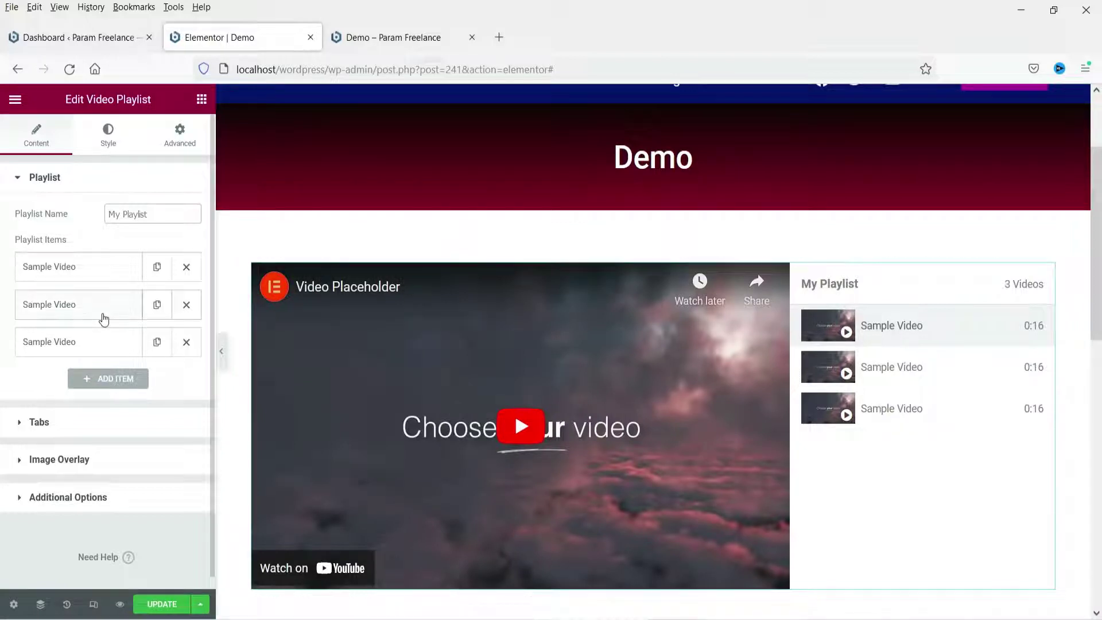
Paste 'Elementor Table Of Contents Widget' from the notes as the first playlist item's title
click(75, 272)
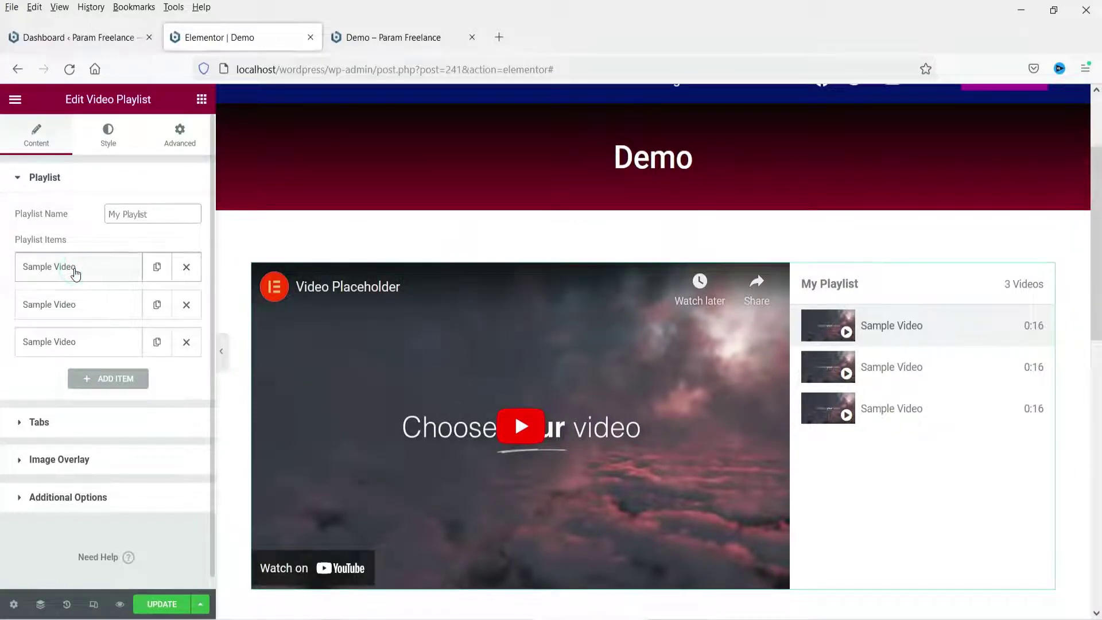
click(75, 272)
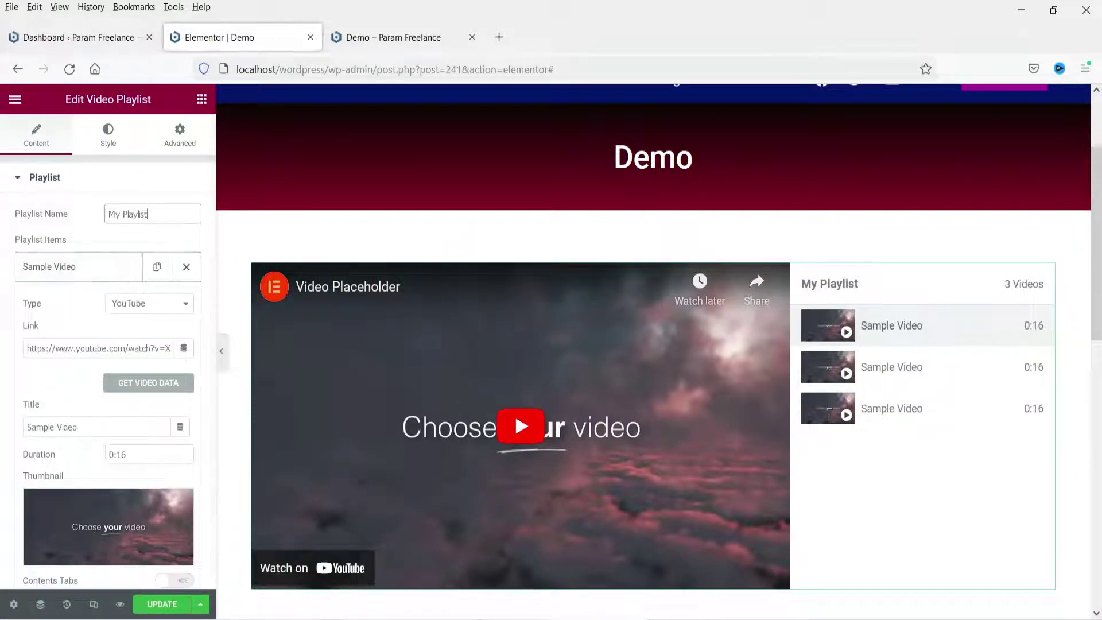
click(820, 568)
click(798, 50)
drag(767, 246, 570, 246)
key(ctrl+c)
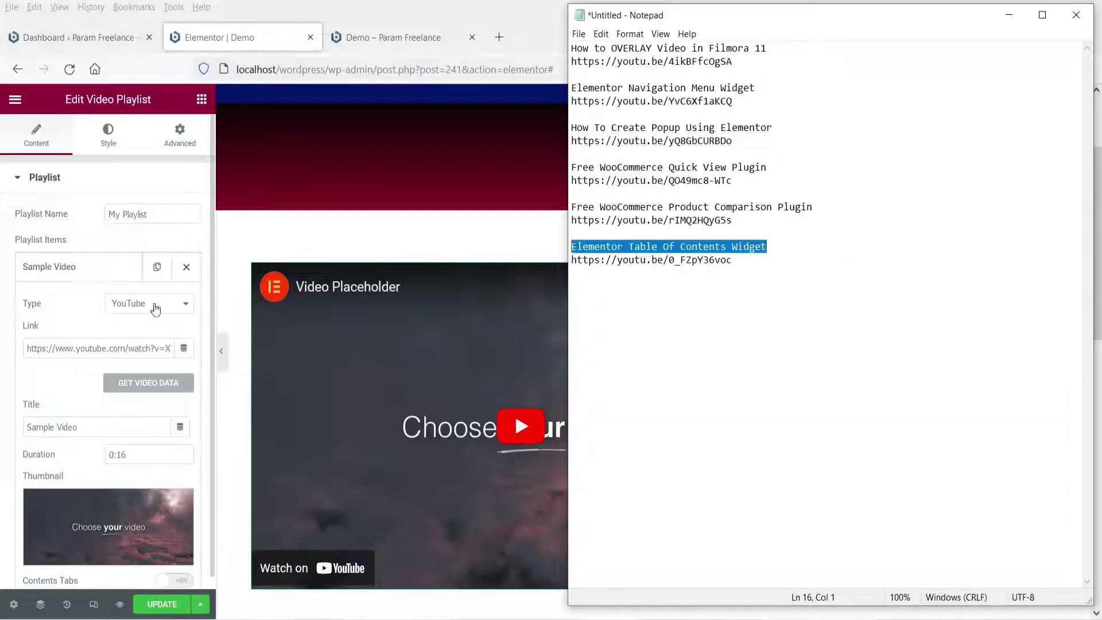
click(71, 434)
key(ctrl+a)
key(ctrl+v)
key(alt+Tab)
Paste the matching youtu.be link into the first item's Link field, keeping YouTube as type
key(Down)
key(End)
key(shift+Home)
key(ctrl+c)
click(60, 348)
key(ctrl+a)
key(ctrl+v)
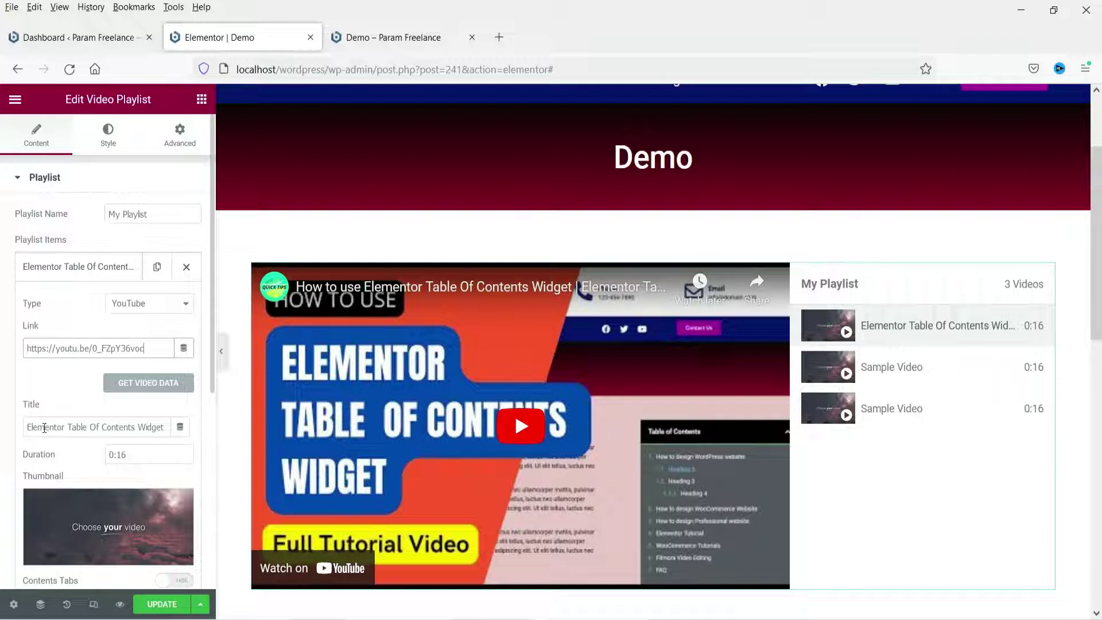
click(135, 308)
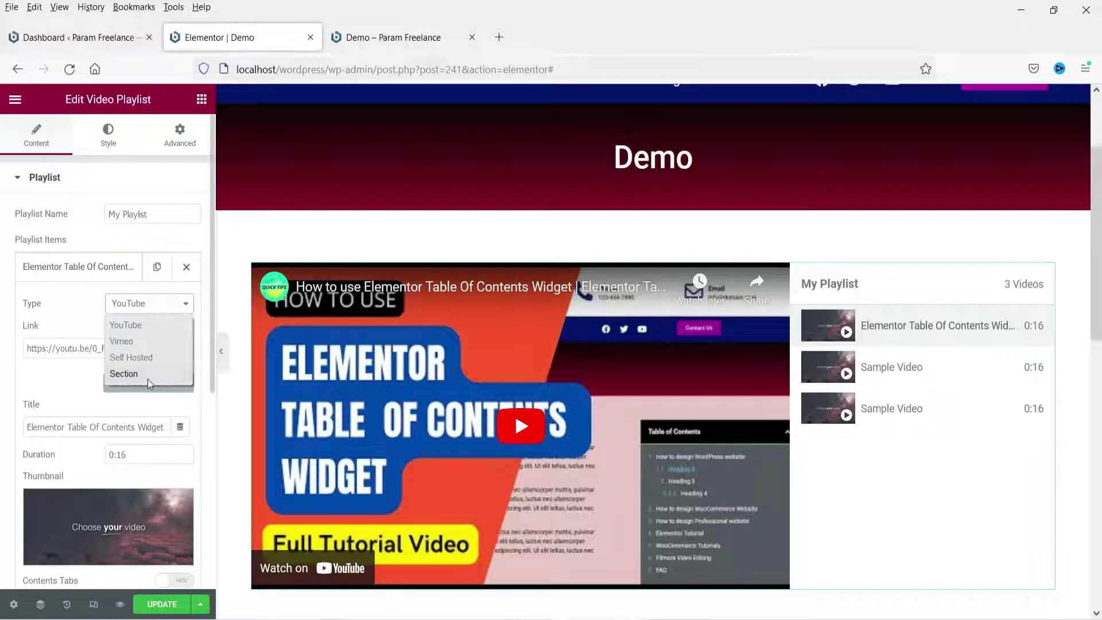
click(53, 348)
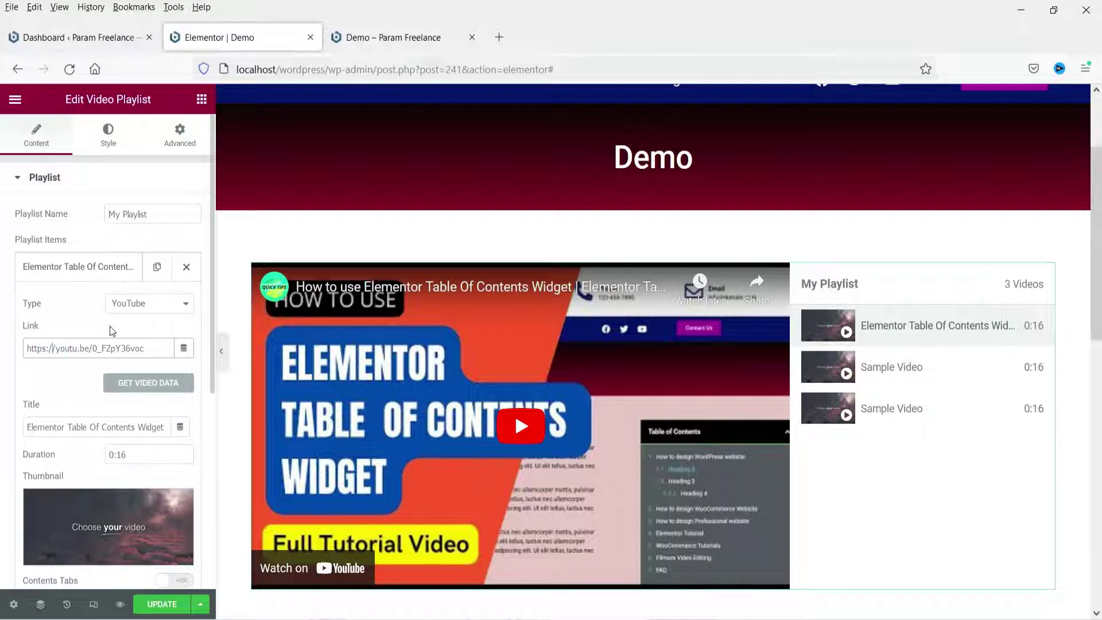
Give the second playlist item the Free WooCommerce Product Comparison Plugin title and YouTube link
click(86, 269)
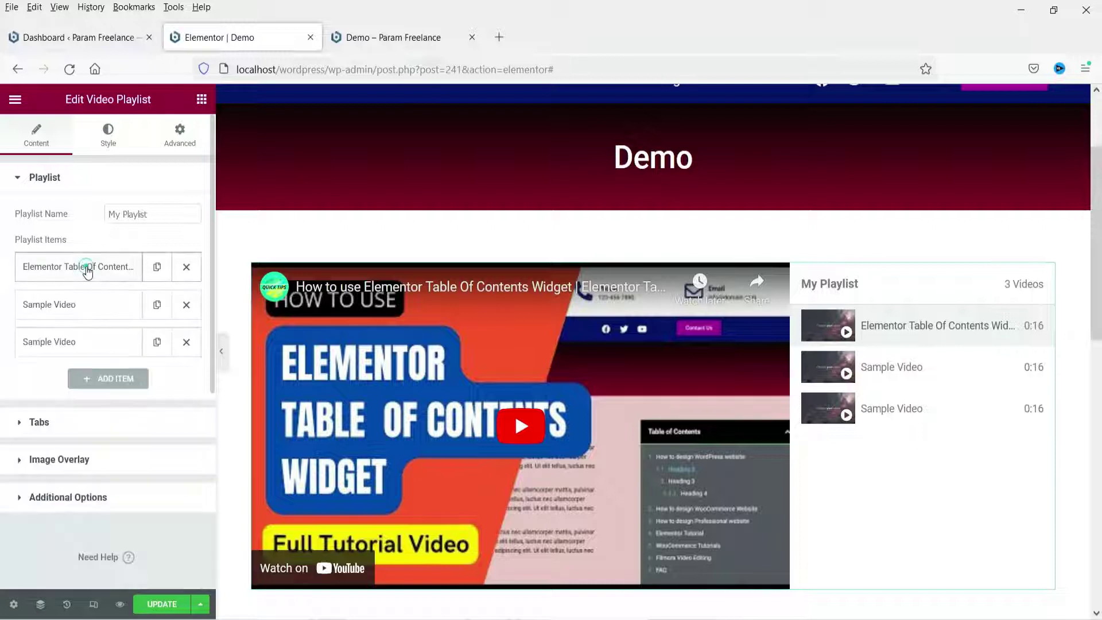
click(78, 304)
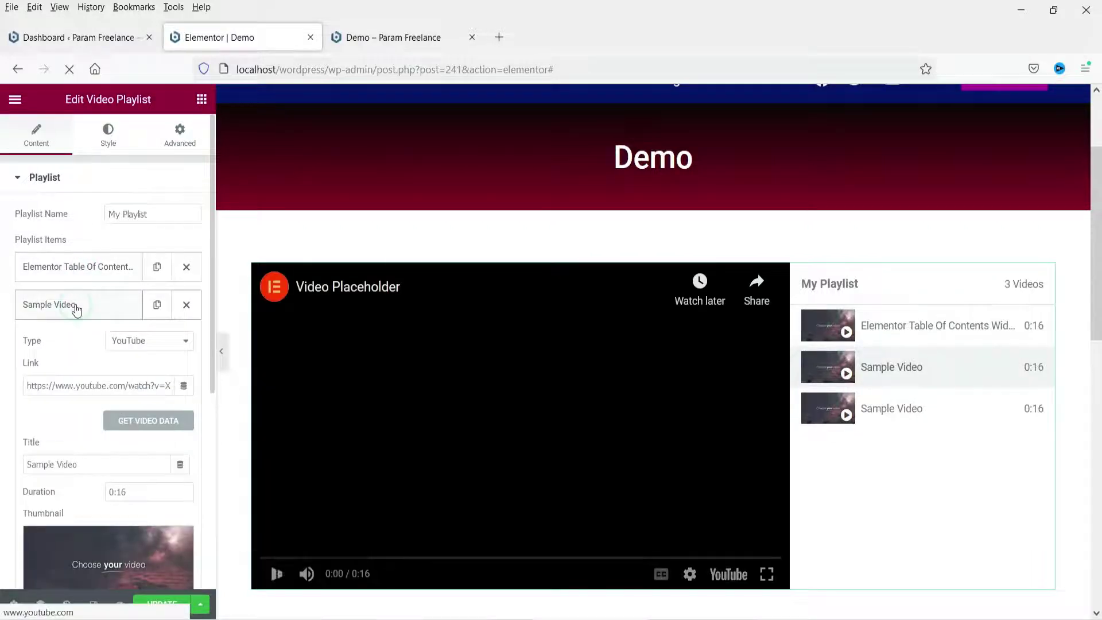
click(773, 617)
mouse_move(819, 207)
mouse_down()
mouse_move(617, 208)
mouse_move(824, 207)
mouse_up()
triple_click(46, 464)
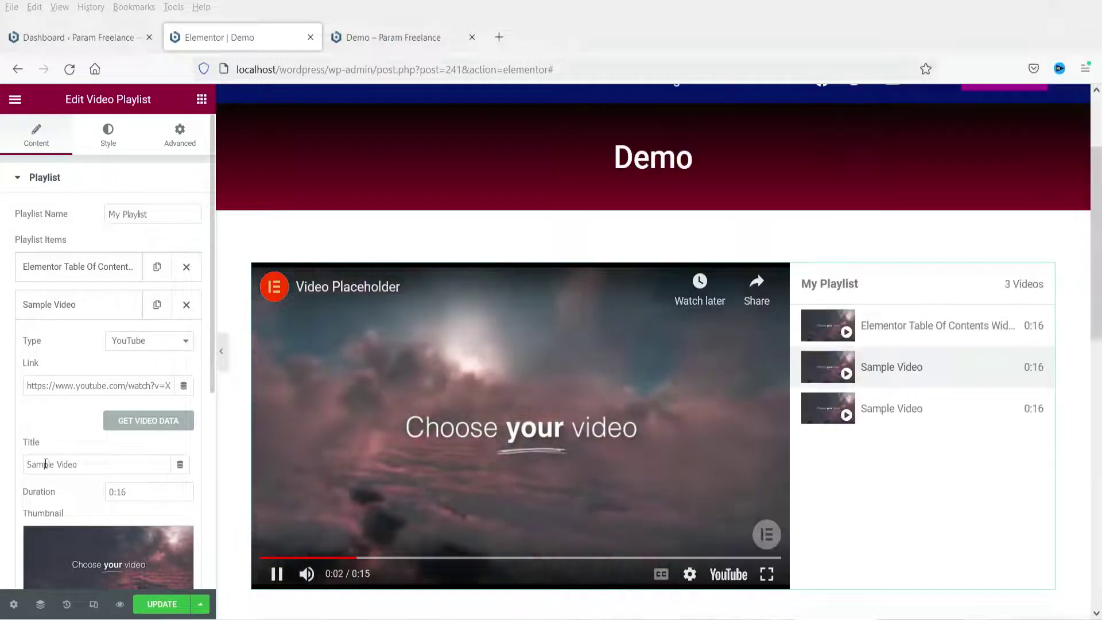
key(ctrl+v)
key(alt+Tab)
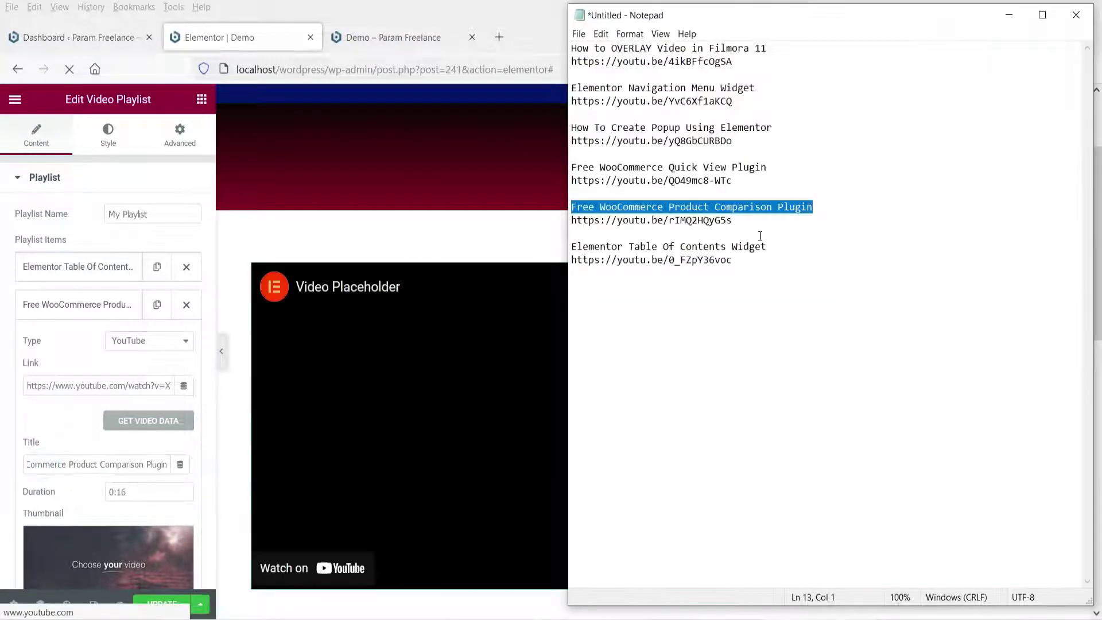
click(745, 220)
triple_click(742, 219)
key(ctrl+c)
triple_click(74, 380)
key(ctrl+v)
click(87, 299)
Give the third playlist item the Free WooCommerce Quick View Plugin title and YouTube link
click(74, 343)
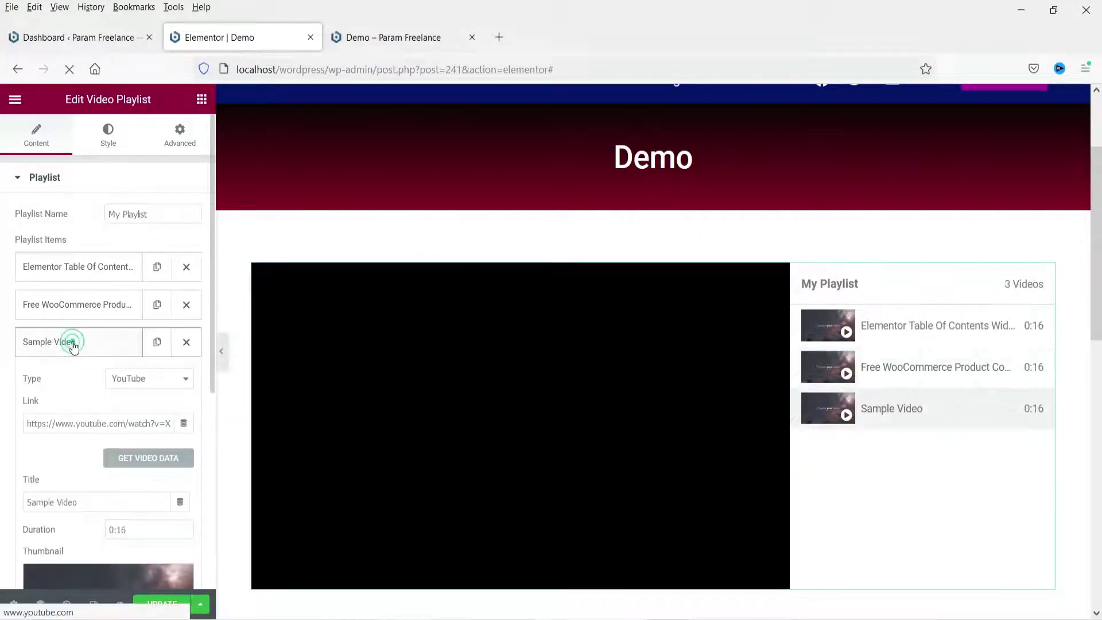
key(alt+Tab)
triple_click(746, 167)
key(ctrl+c)
key(alt+Tab)
triple_click(39, 500)
key(ctrl+v)
key(alt+Tab)
triple_click(742, 180)
key(ctrl+c)
key(alt+Tab)
triple_click(75, 426)
key(ctrl+v)
click(76, 351)
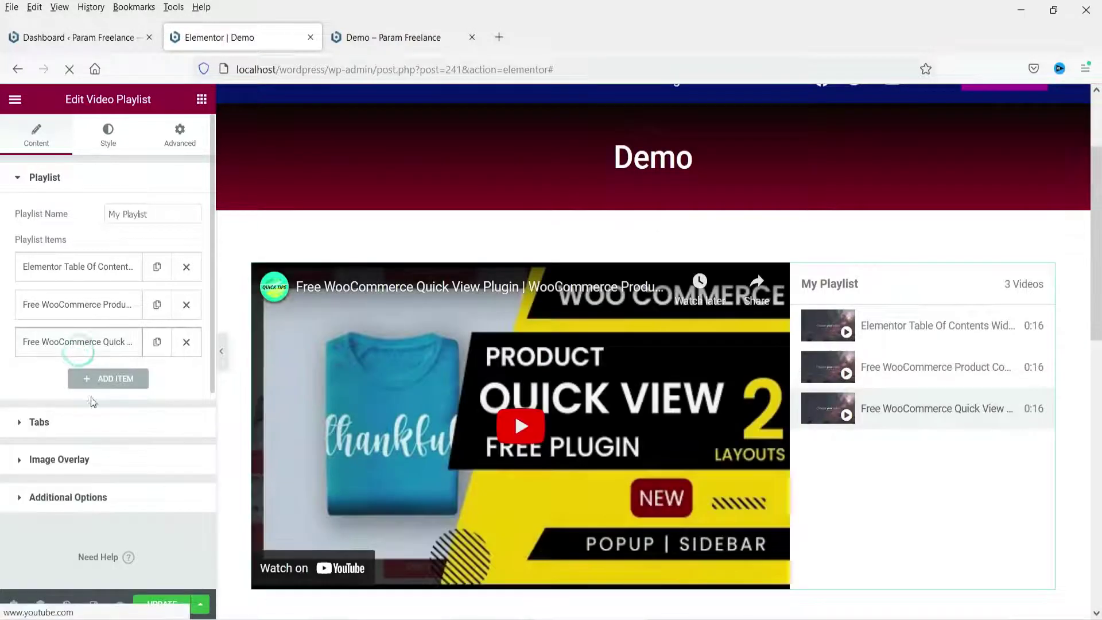
Add a fourth item titled 'How To Create Popup Using Elementor' with its YouTube link
click(109, 380)
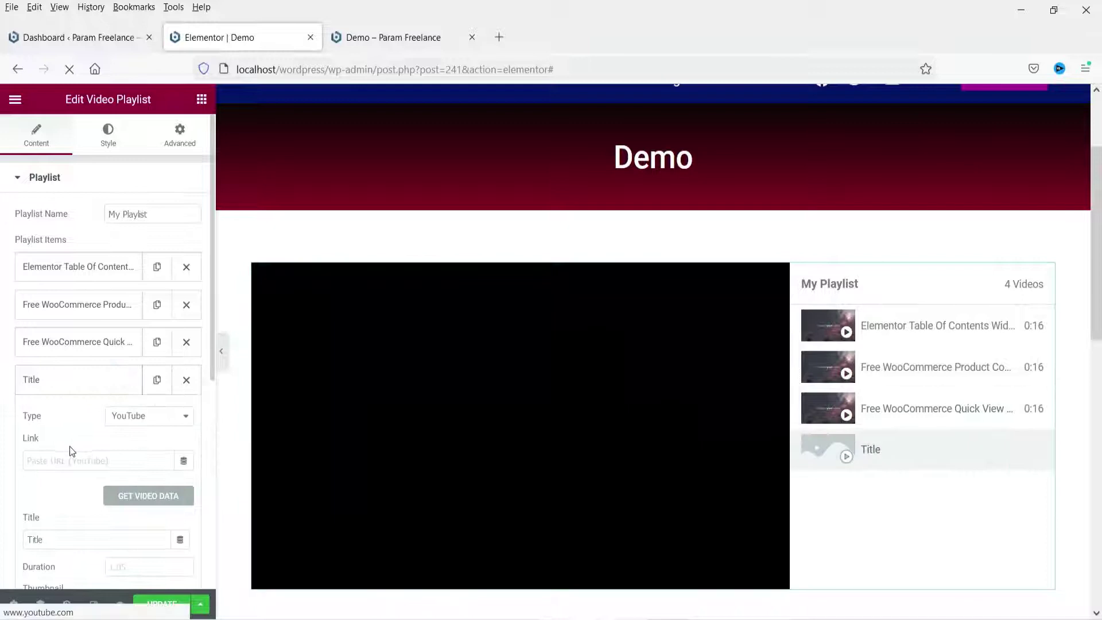
key(alt+Tab)
triple_click(790, 127)
key(ctrl+c)
key(alt+Tab)
triple_click(34, 540)
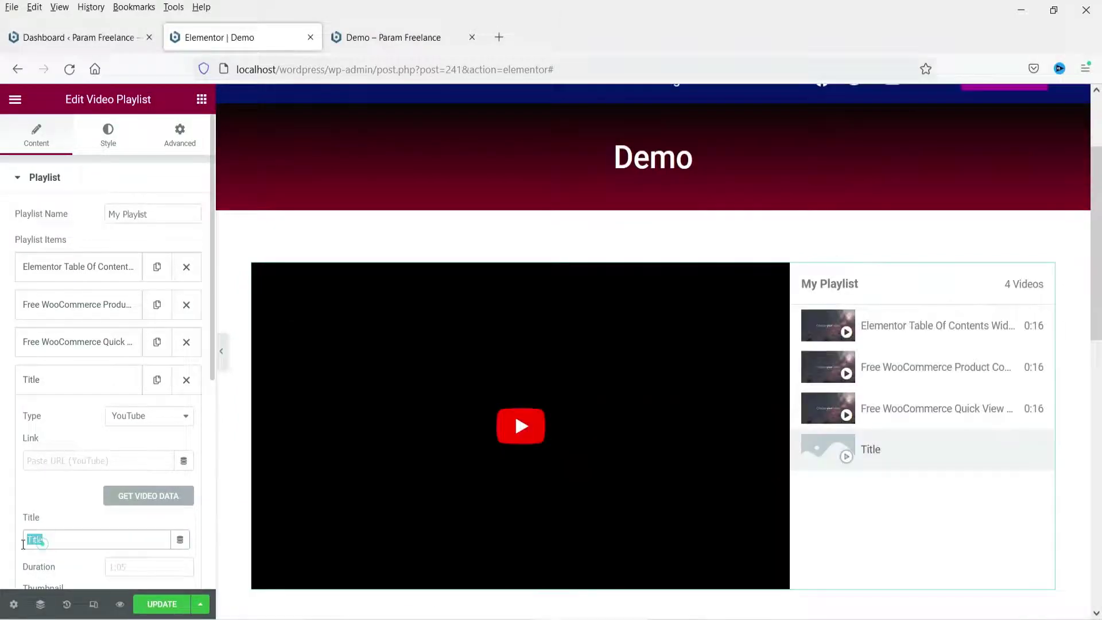
key(ctrl+v)
key(alt+Tab)
shift+click(748, 136)
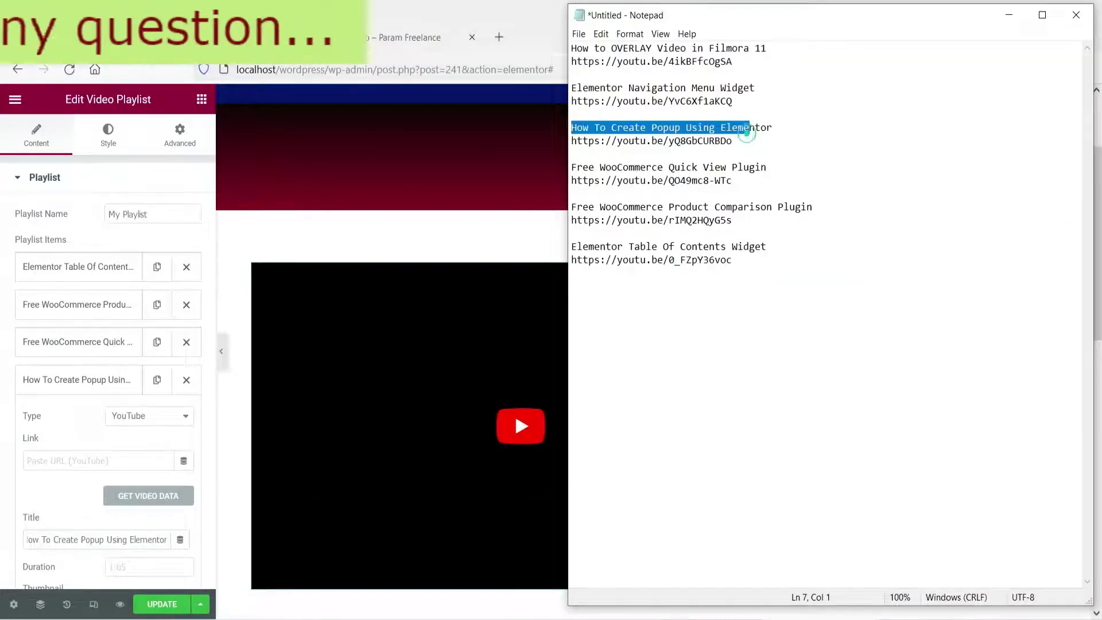
triple_click(758, 135)
key(ctrl+c)
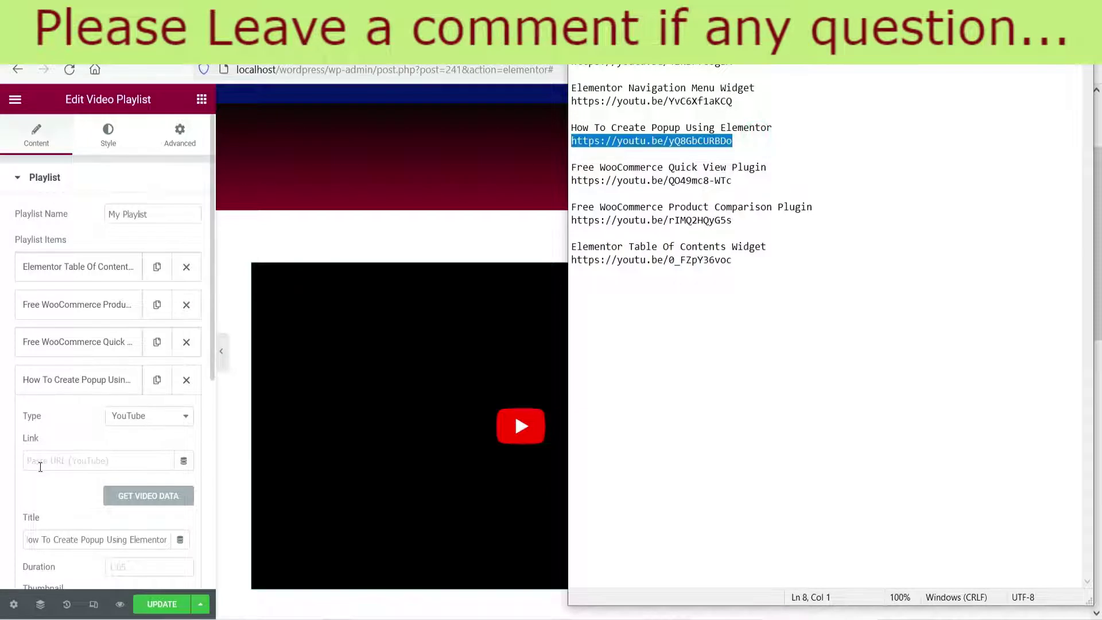
click(40, 461)
key(ctrl+v)
click(56, 379)
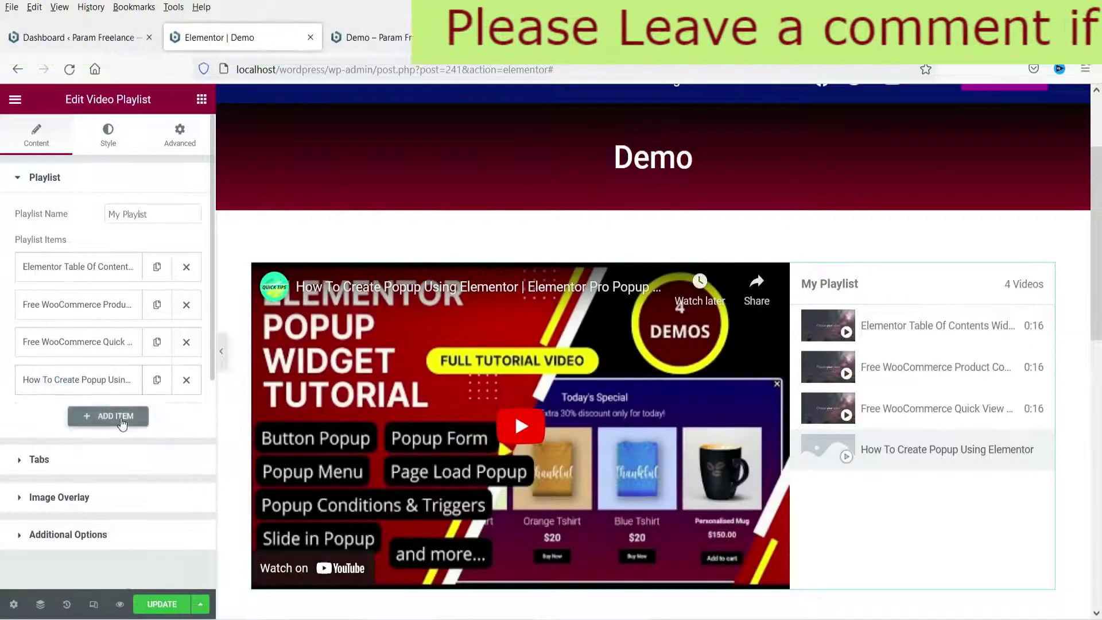
Add a fifth item titled 'Elementor Navigation Menu Widget' with its YouTube link
click(115, 416)
key(alt+Tab)
triple_click(754, 86)
key(ctrl+c)
double_click(98, 577)
key(ctrl+v)
key(alt+Tab)
key(Down)
key(End)
key(shift+Home)
key(ctrl+c)
click(74, 492)
key(ctrl+v)
click(54, 417)
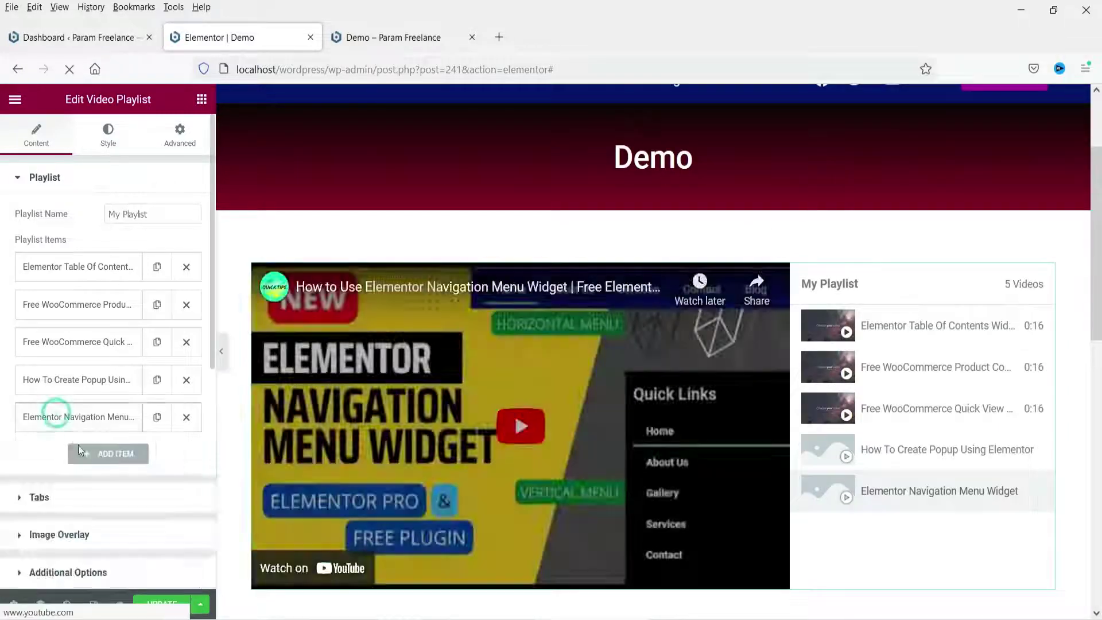
Add a sixth item titled 'How to OVERLAY Video in Filmora 11' with its YouTube link
click(106, 453)
key(alt+Tab)
triple_click(777, 48)
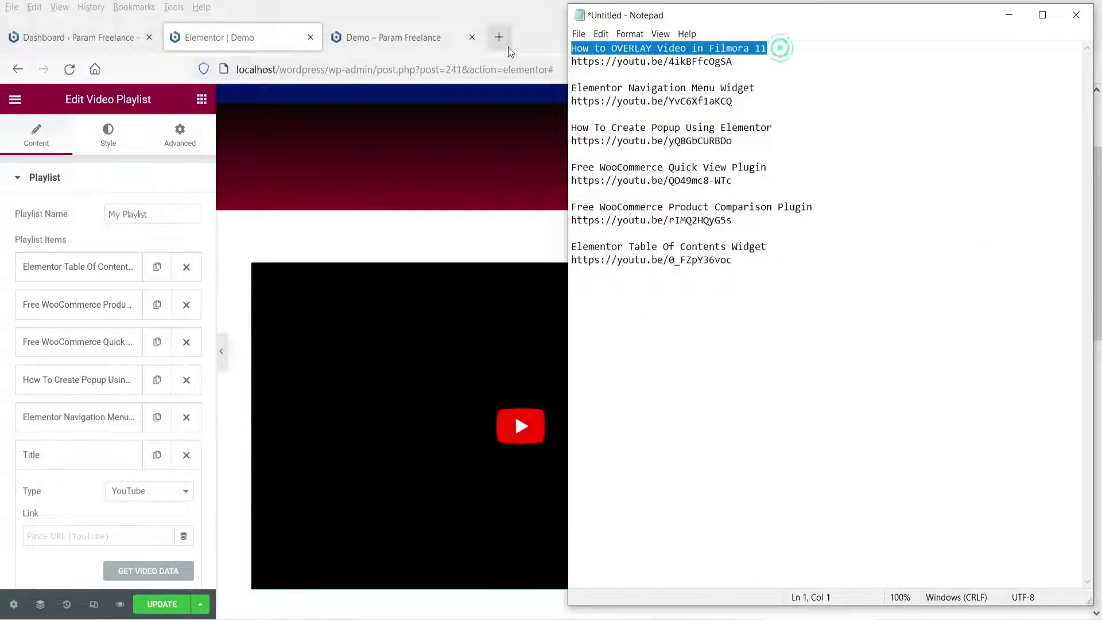
key(ctrl+c)
scroll(109, 373, down, 3)
double_click(66, 452)
key(ctrl+v)
key(alt+Tab)
key(Down)
key(End)
key(shift+Home)
key(ctrl+c)
key(alt+Tab)
click(98, 373)
key(ctrl+v)
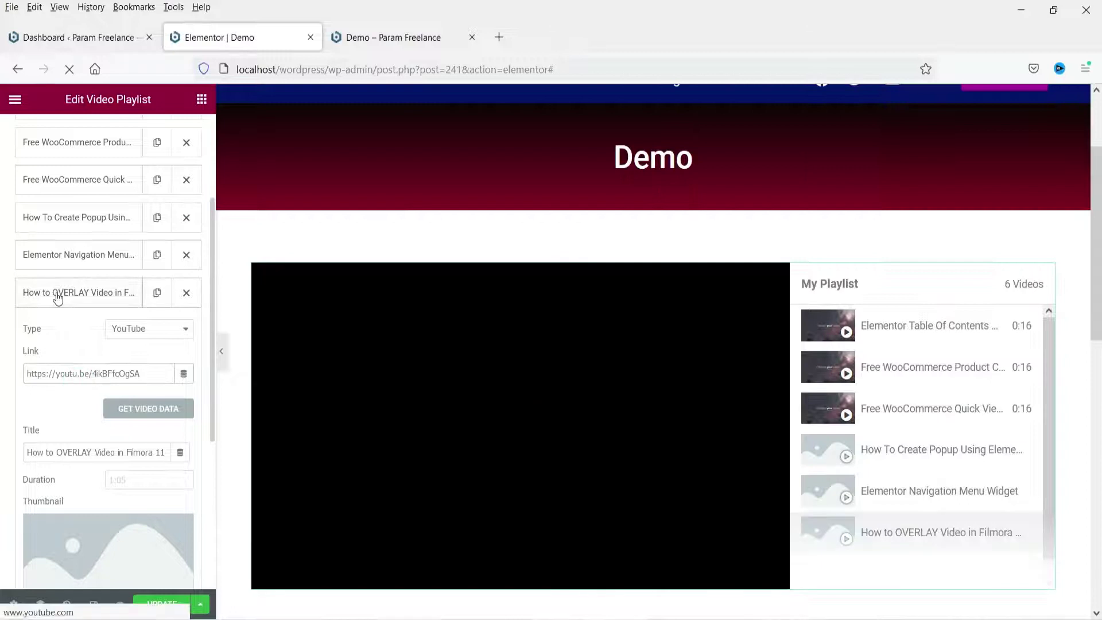
click(54, 294)
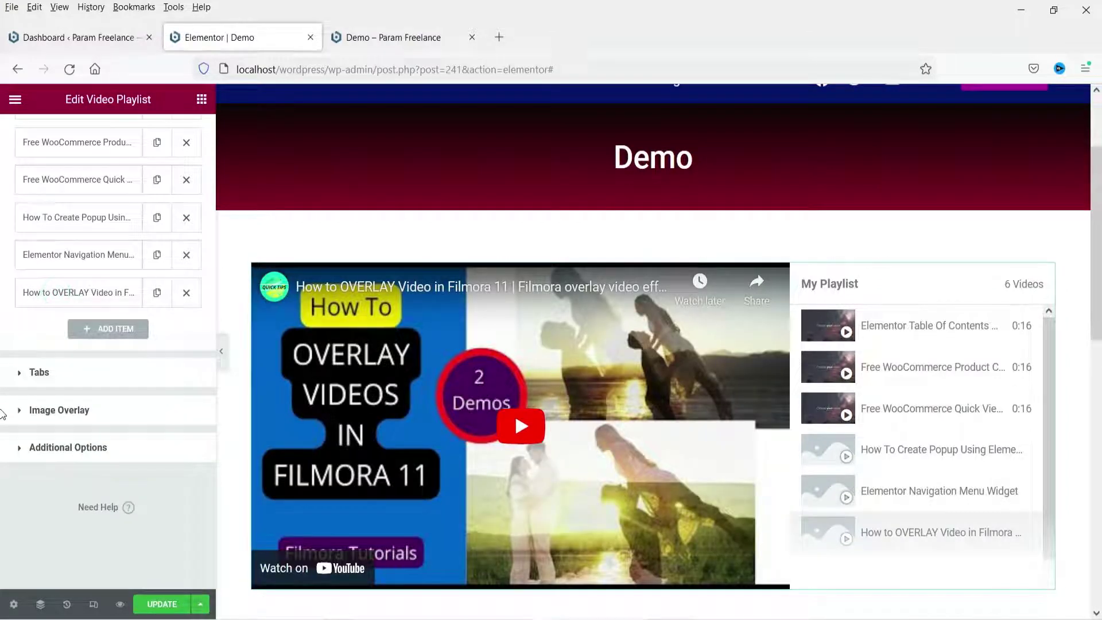
Save the page with UPDATE and reload the Elementor editor
click(941, 450)
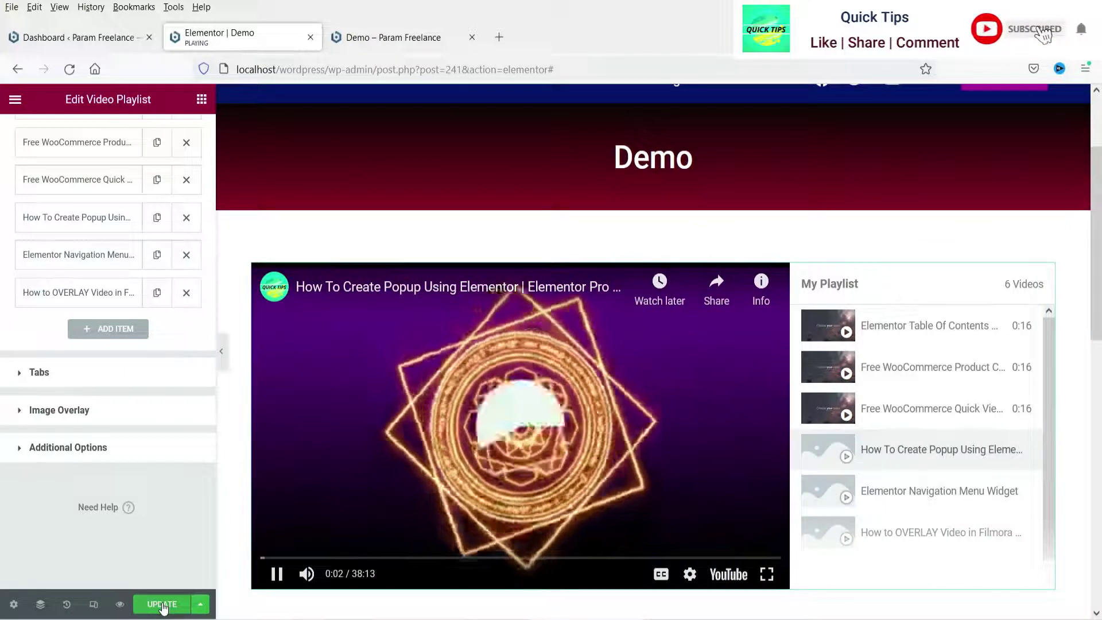
click(162, 605)
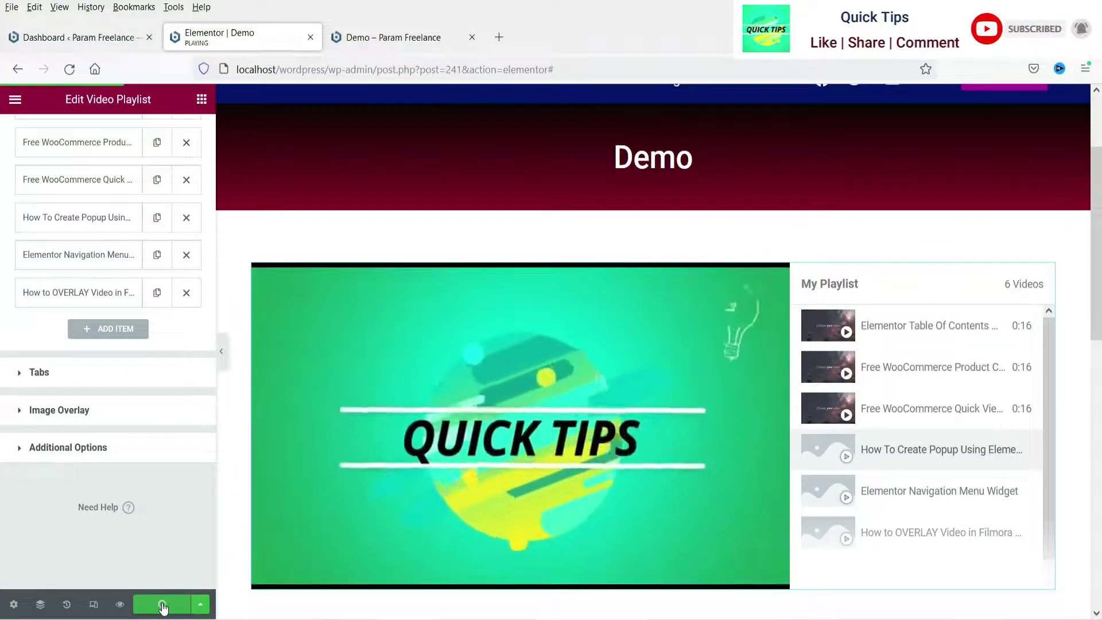
click(75, 73)
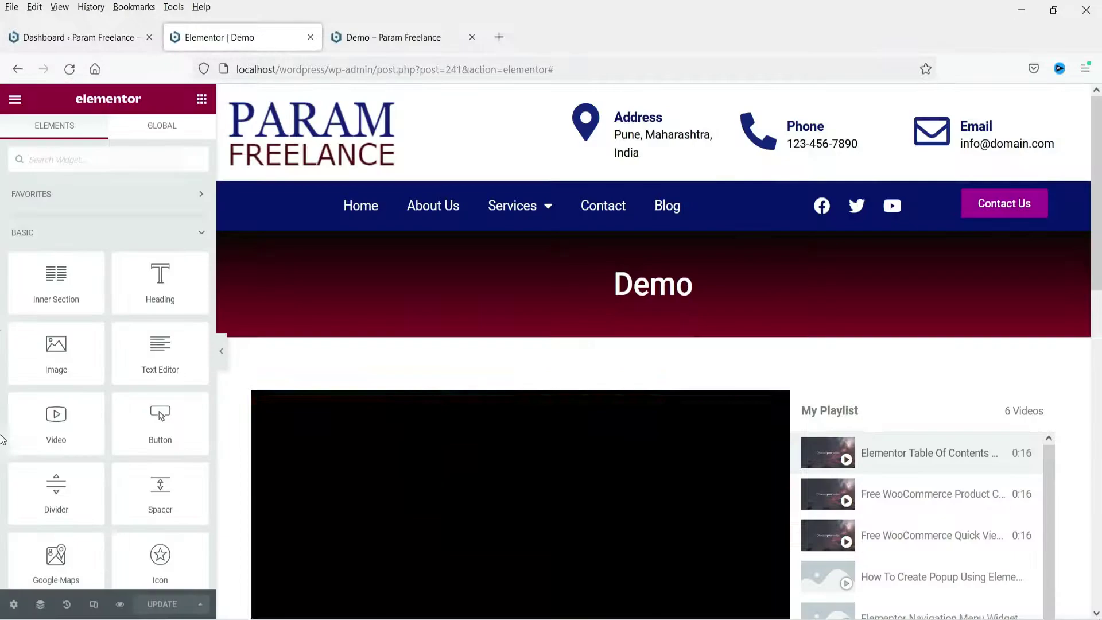
scroll(536, 307, down, 4)
scroll(536, 307, up, 3)
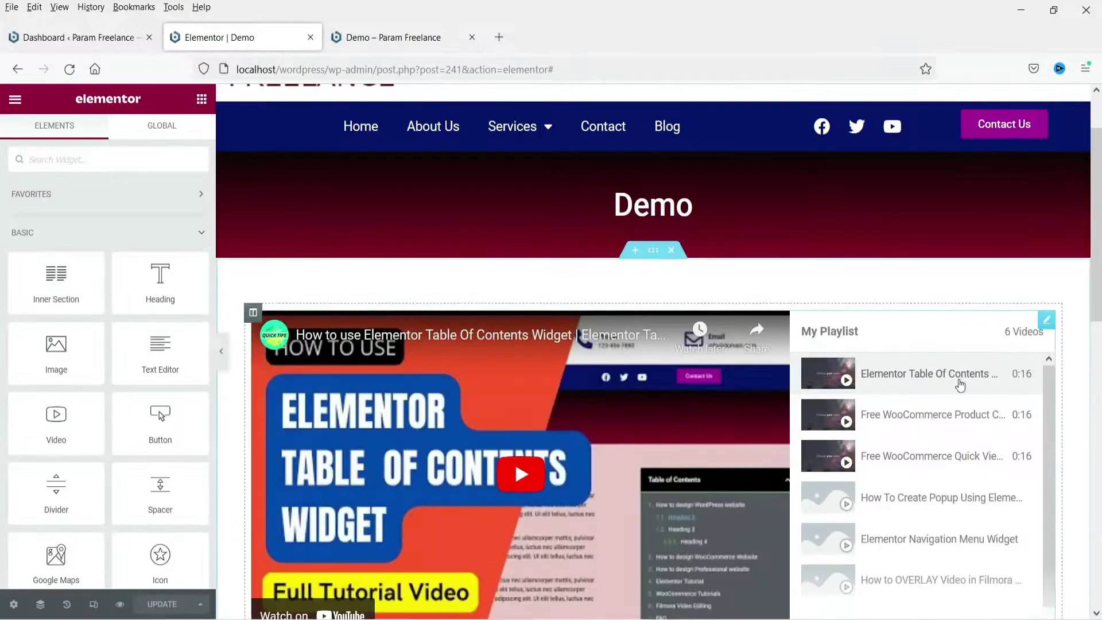
Delete the 0:16 Duration values from the Table Of Contents and Product Comparison playlist items
click(1043, 324)
scroll(85, 271, down, 2)
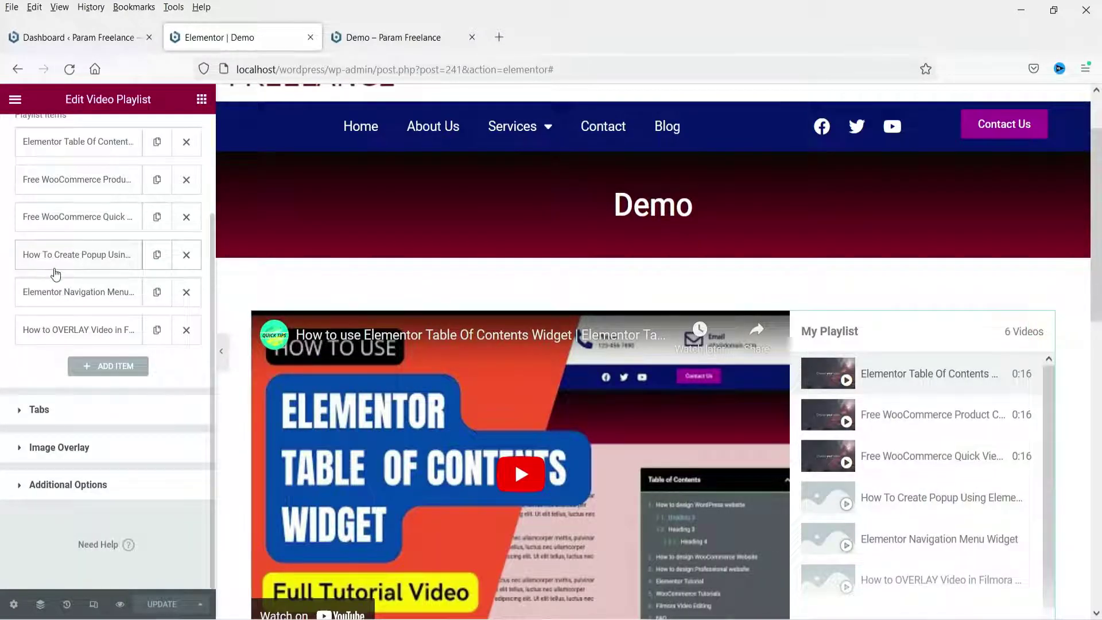
click(86, 144)
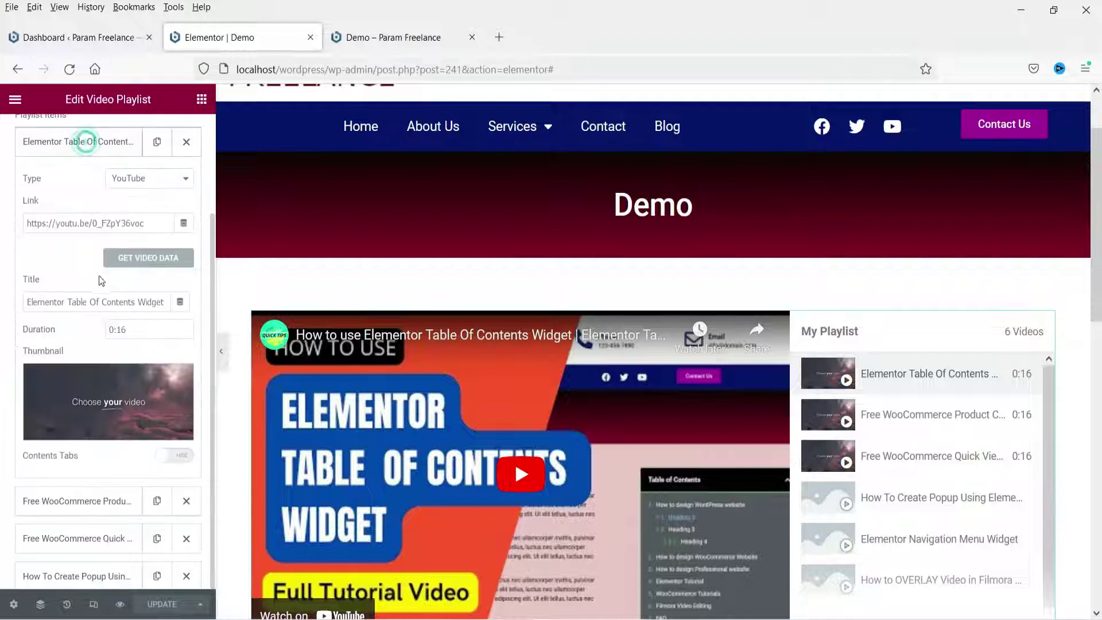
key(BackSpace)
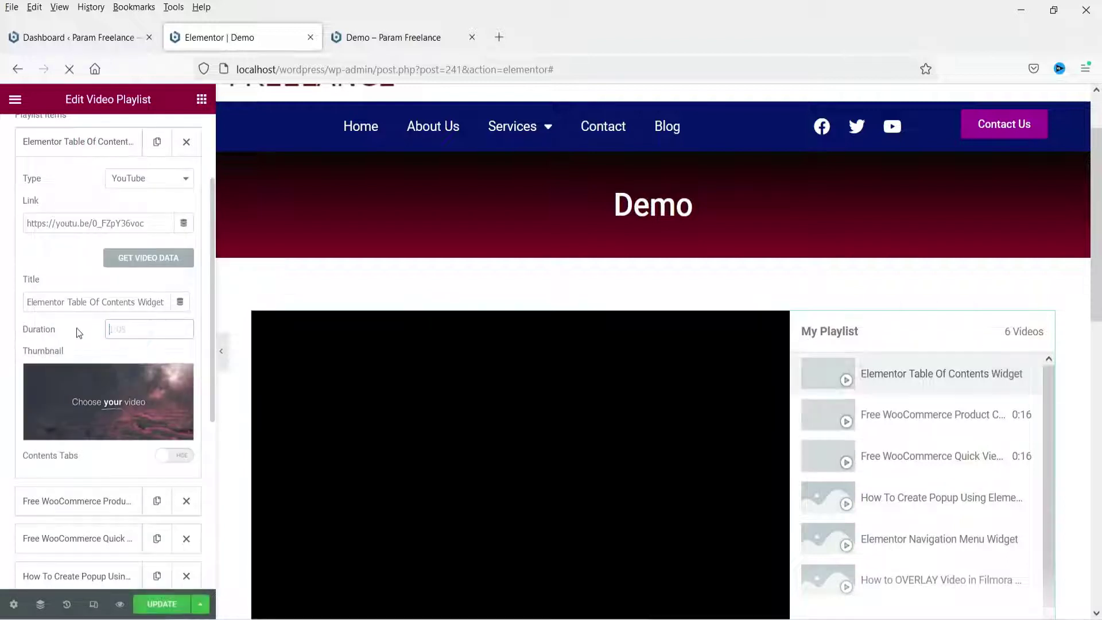
click(72, 147)
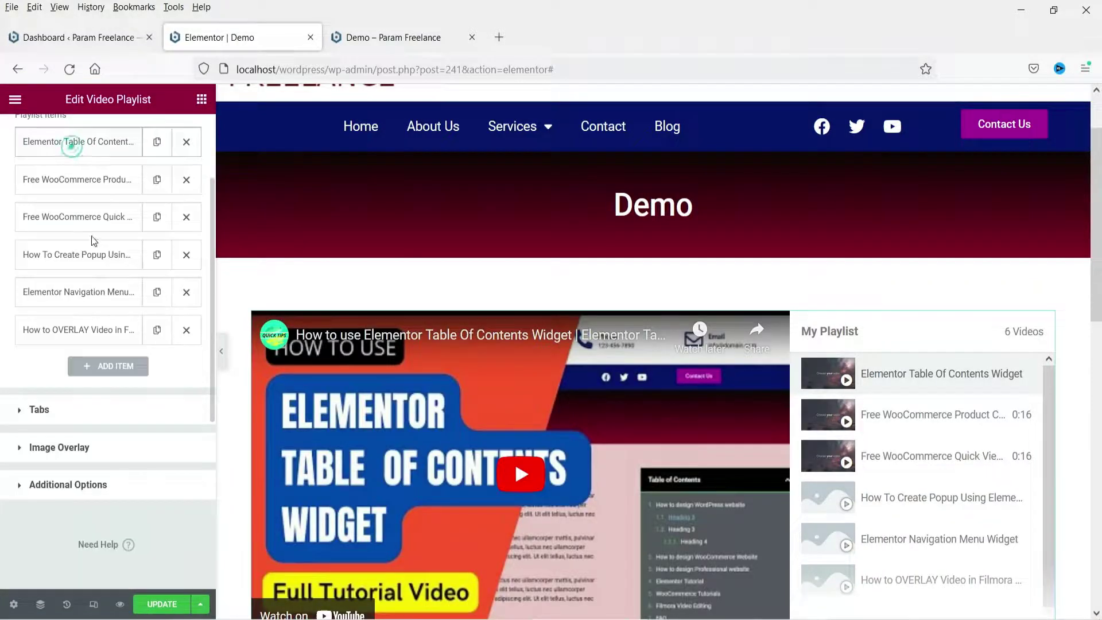
click(92, 183)
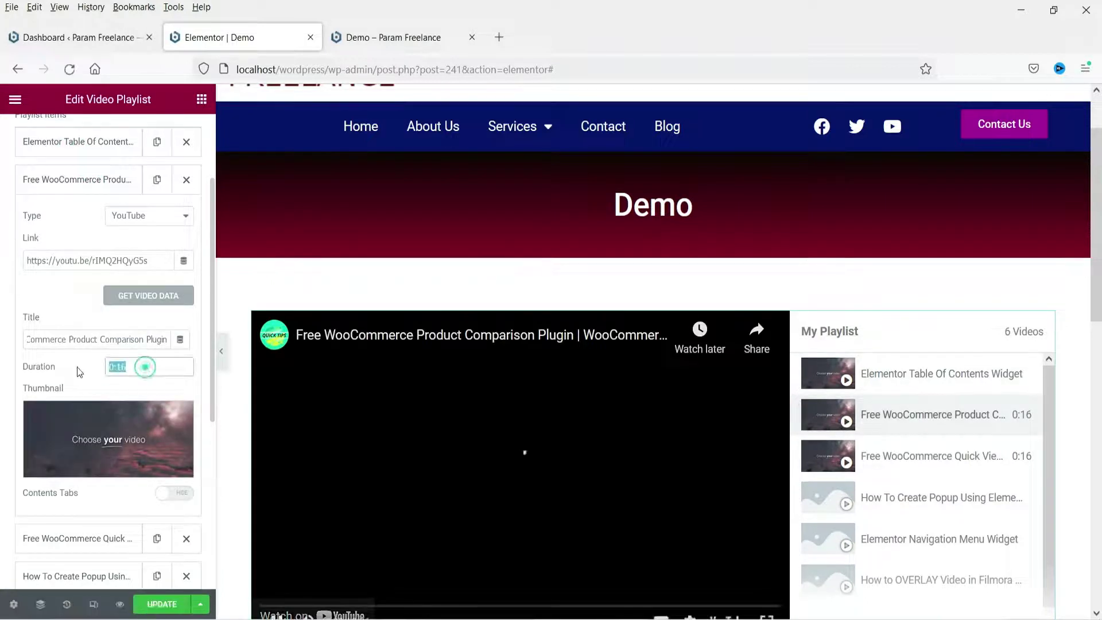
click(73, 183)
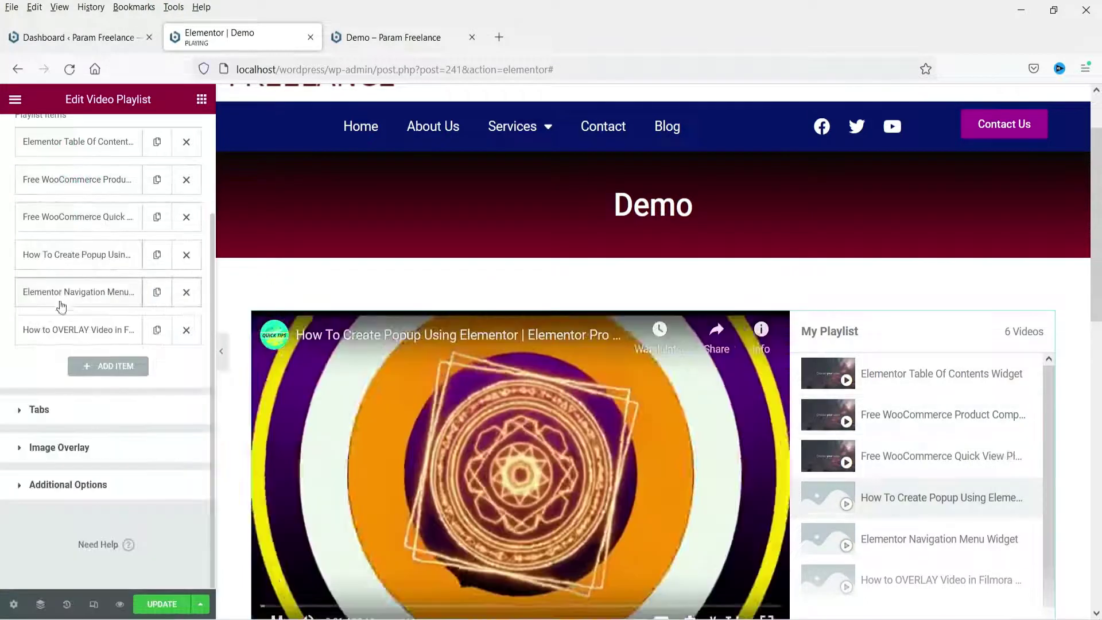
click(64, 412)
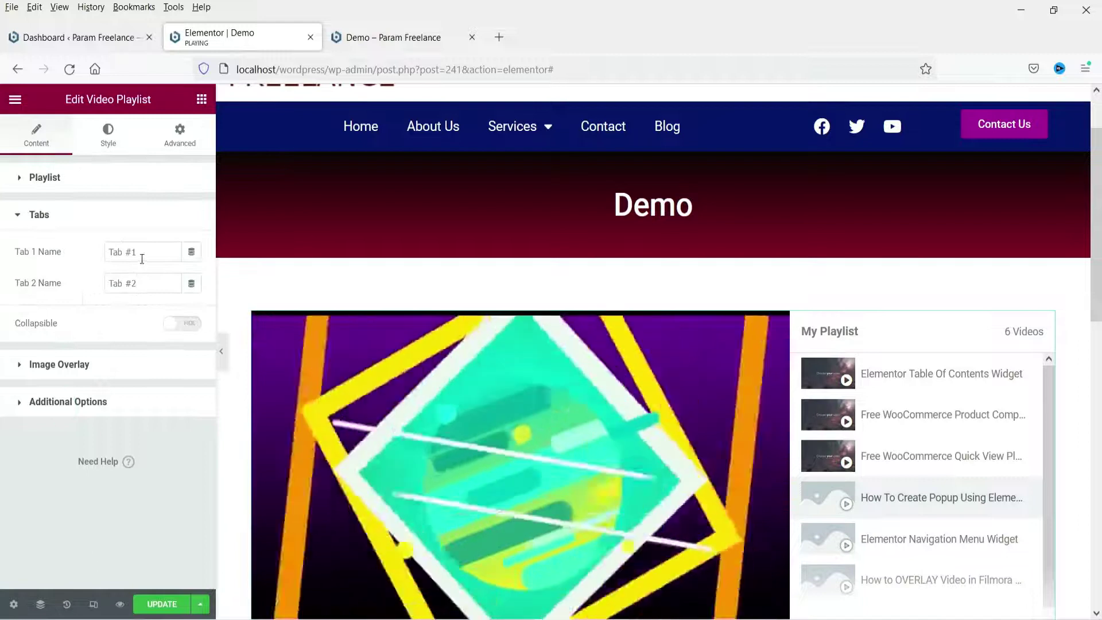
Turn on Image Overlay using the office team photo slider-1-1.jpg at Full image size
click(59, 367)
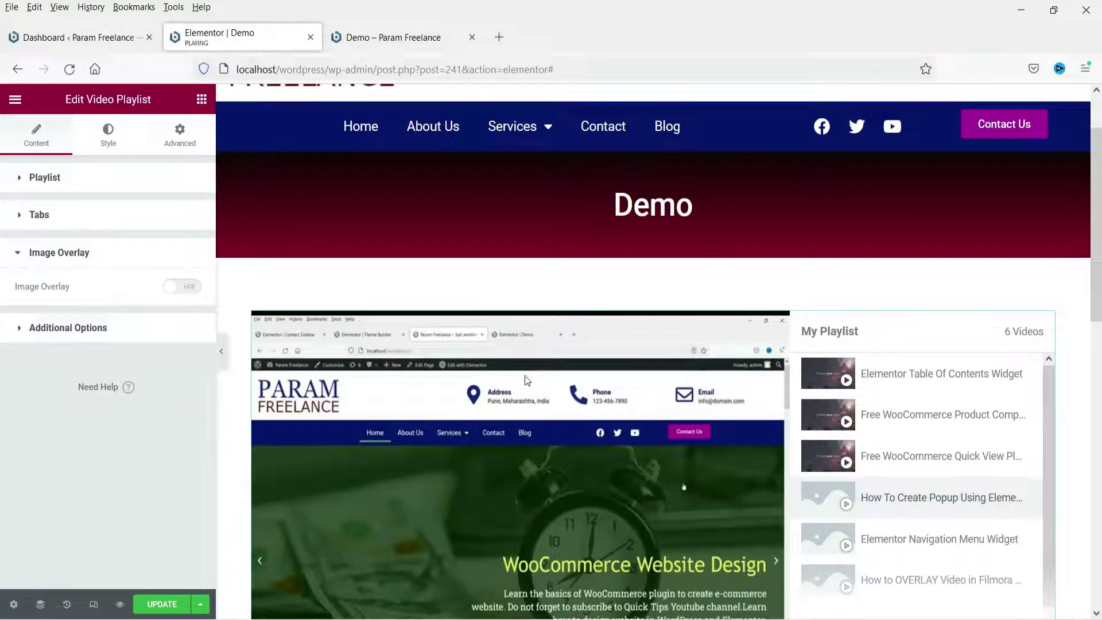
scroll(905, 315, down, 2)
scroll(905, 315, down, 1)
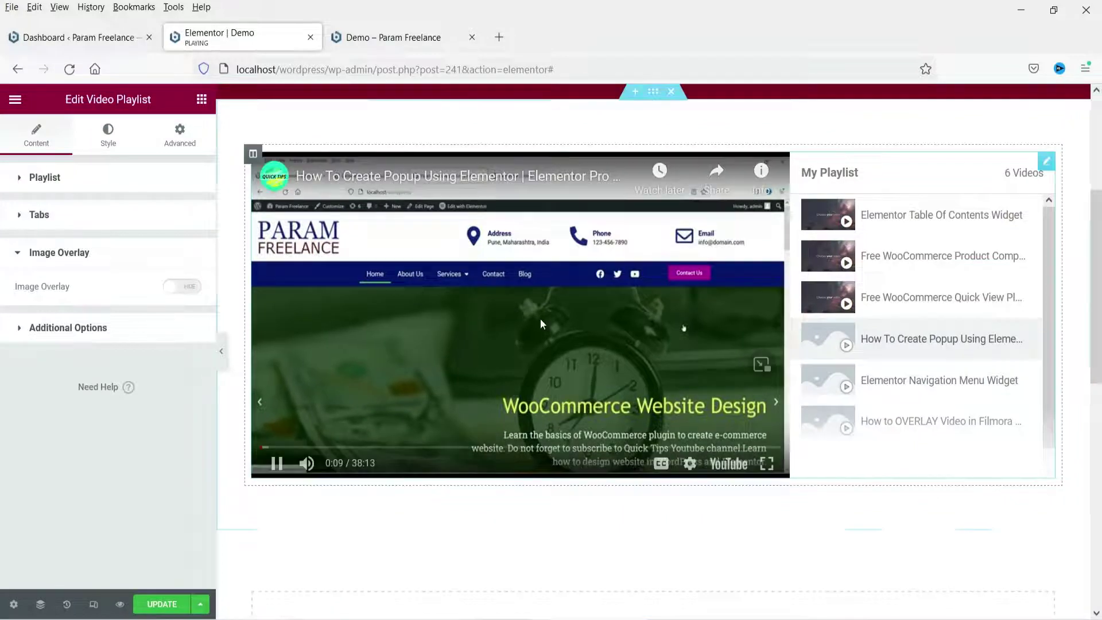
click(188, 290)
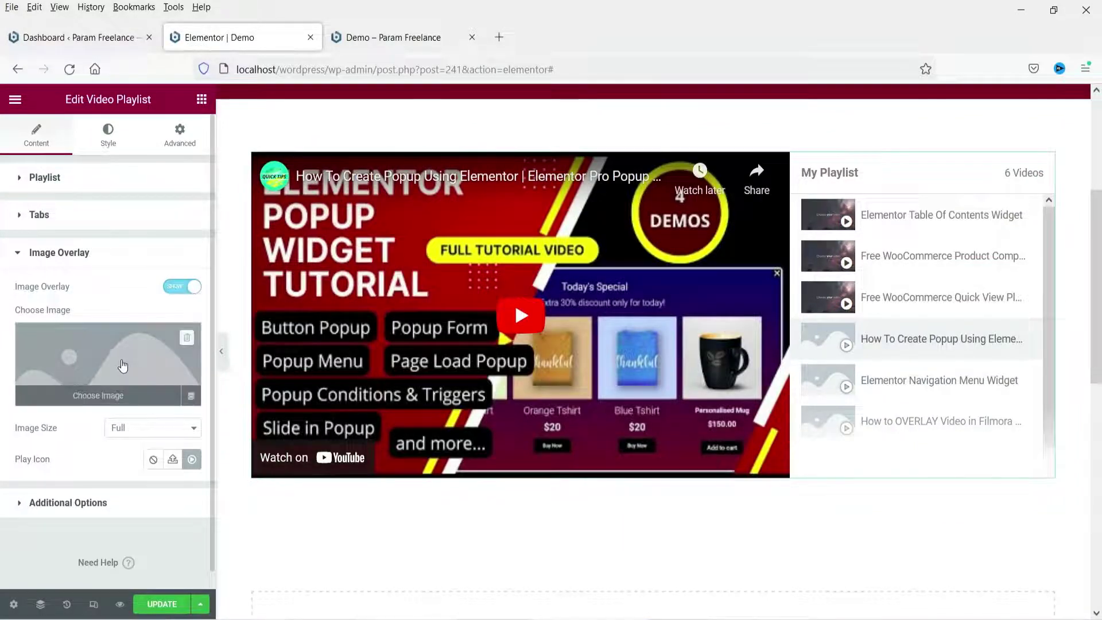
click(119, 362)
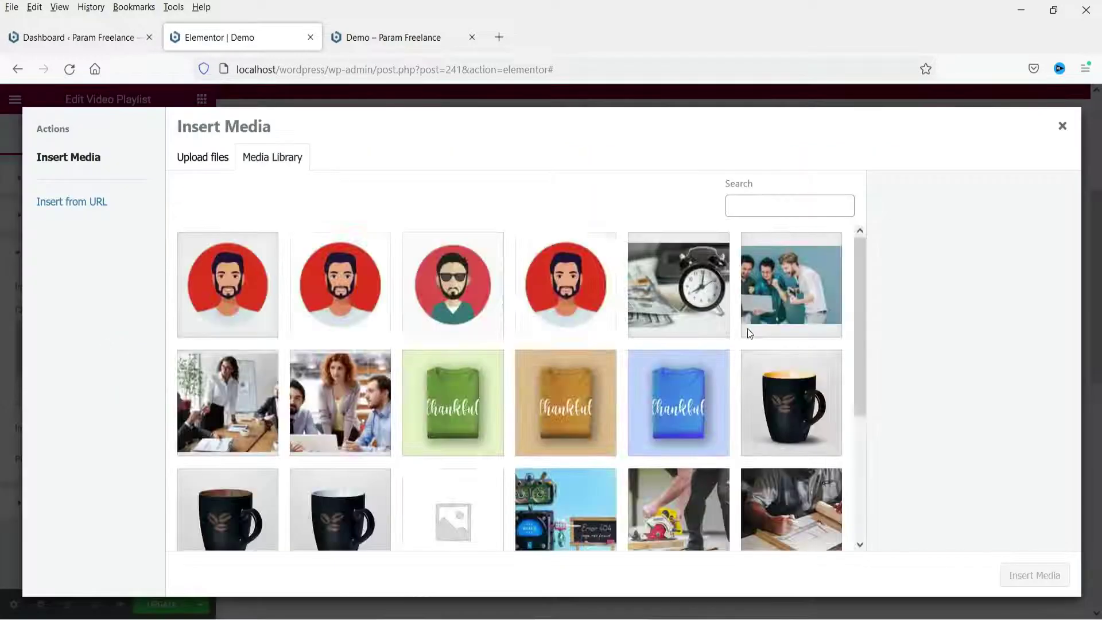
click(332, 413)
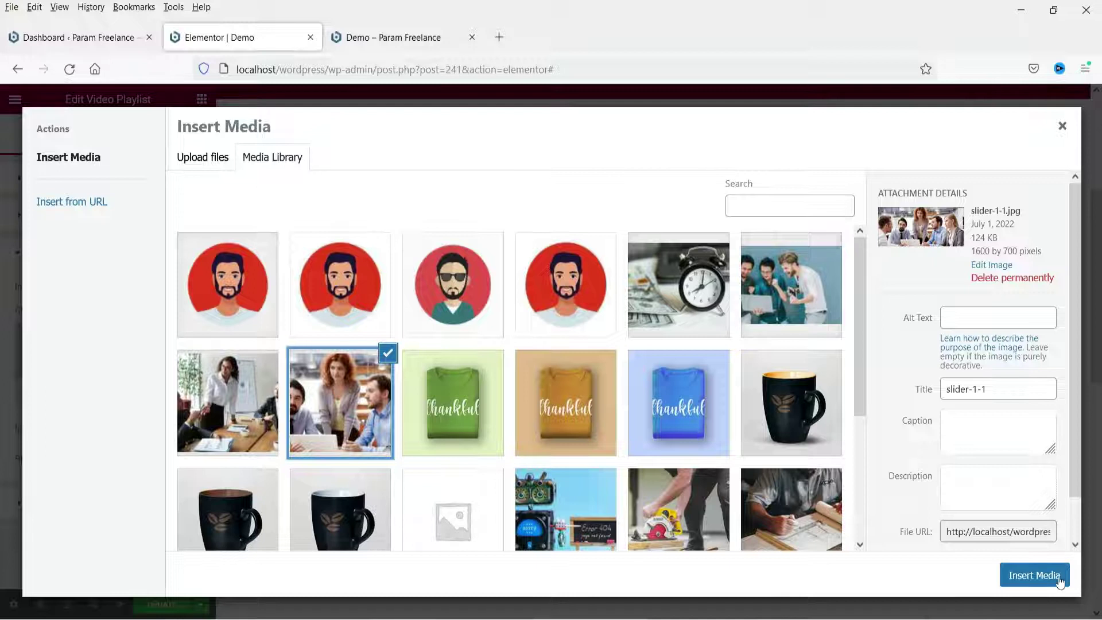
click(1034, 575)
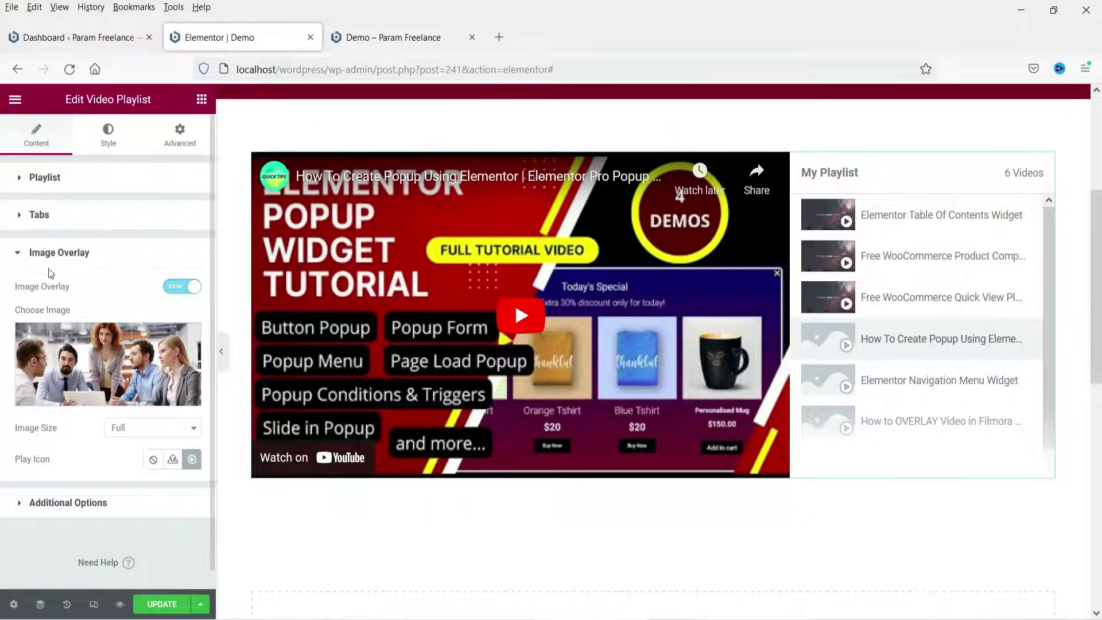
click(140, 429)
click(118, 388)
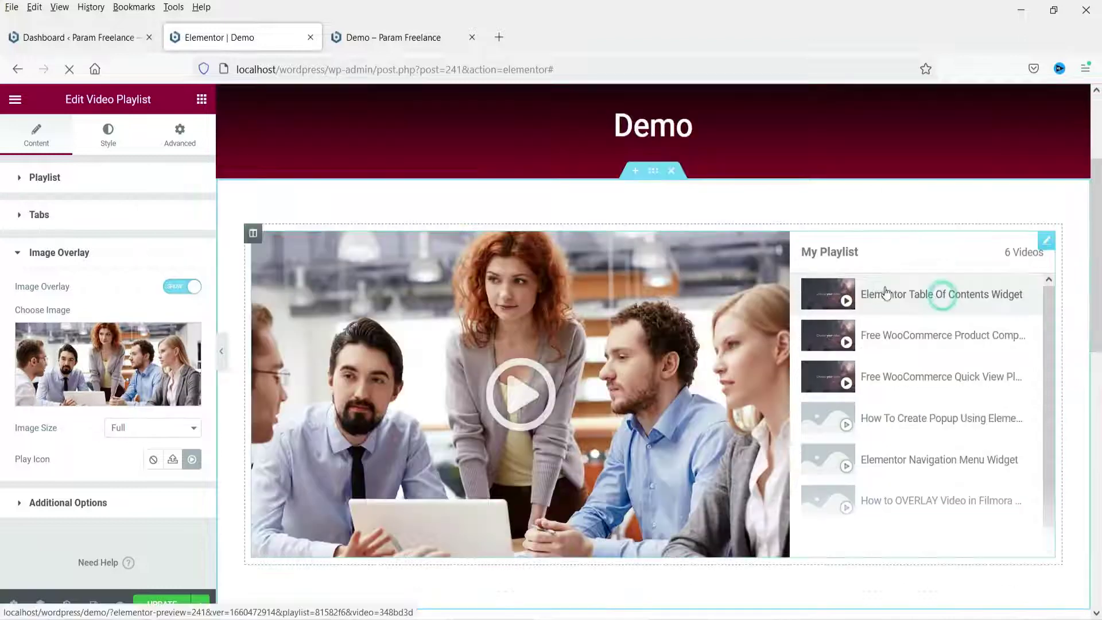
click(882, 303)
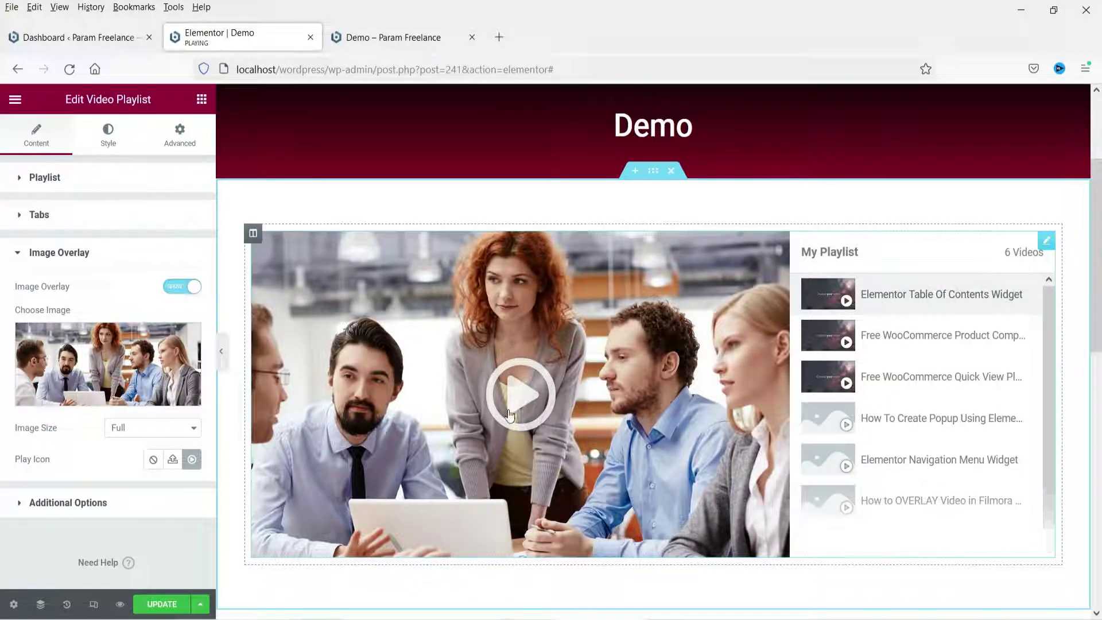
click(75, 258)
Try the left playlist layout and both autoplay options, then keep the right layout with autoplay off
click(78, 297)
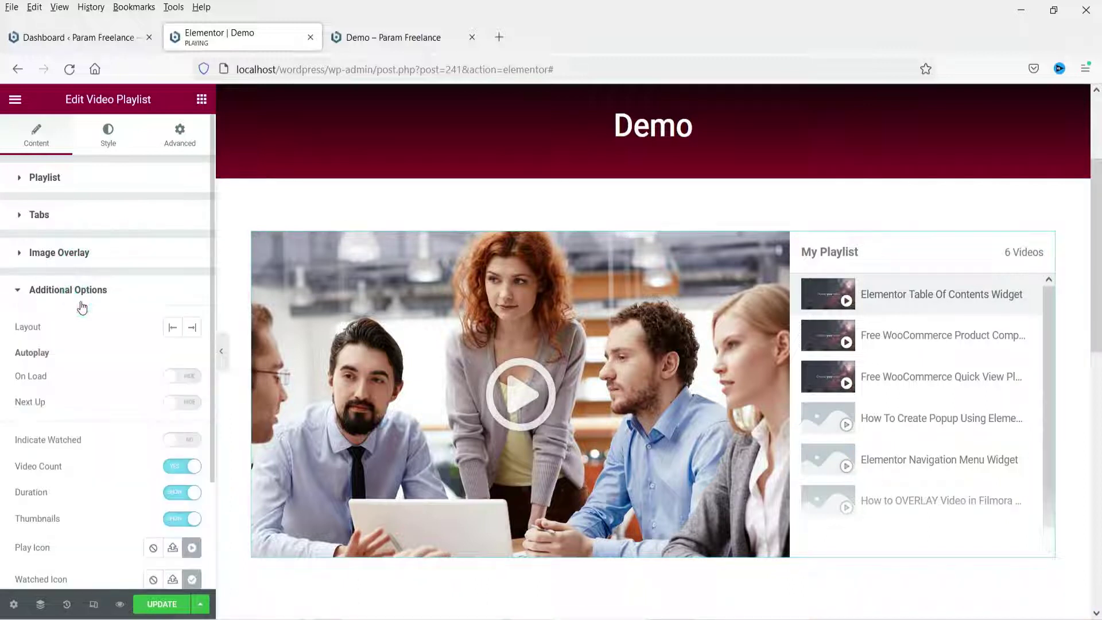
click(192, 331)
click(173, 327)
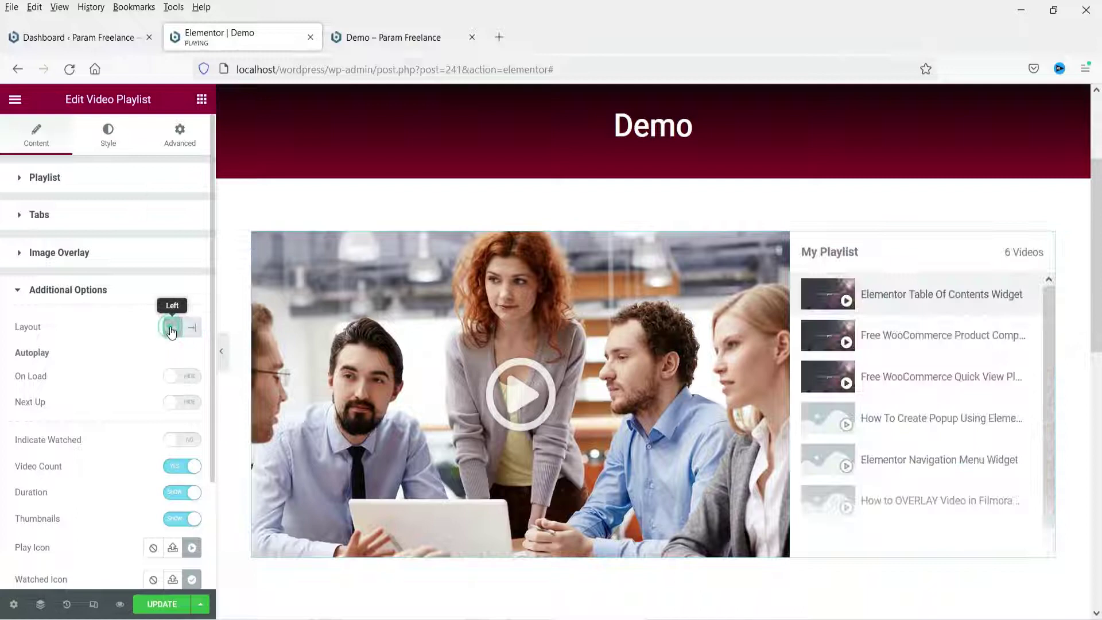
click(183, 379)
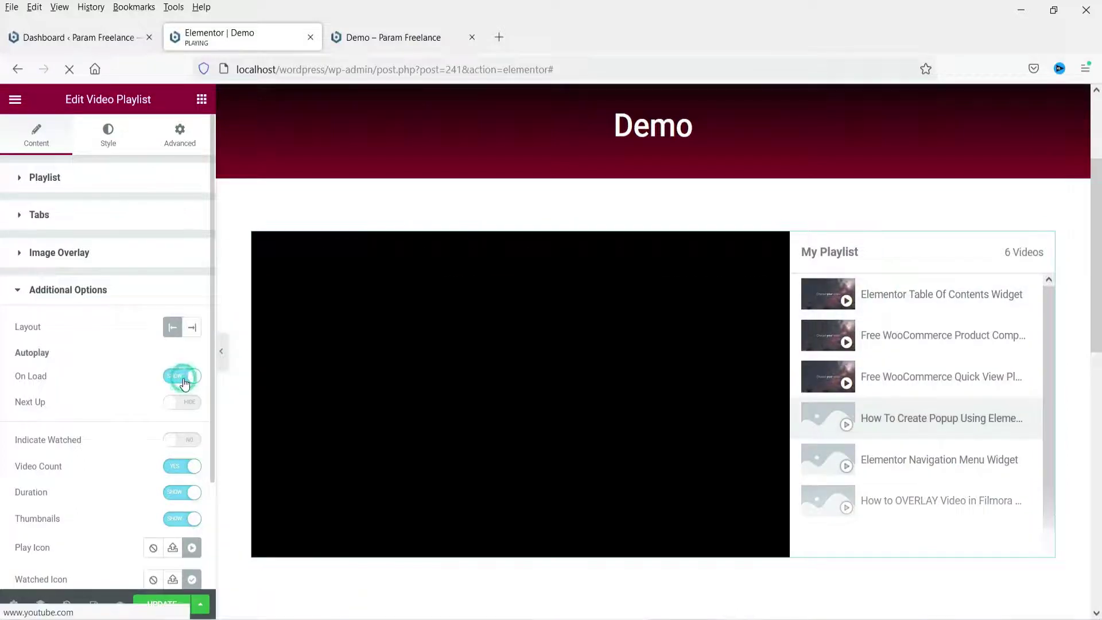
click(183, 379)
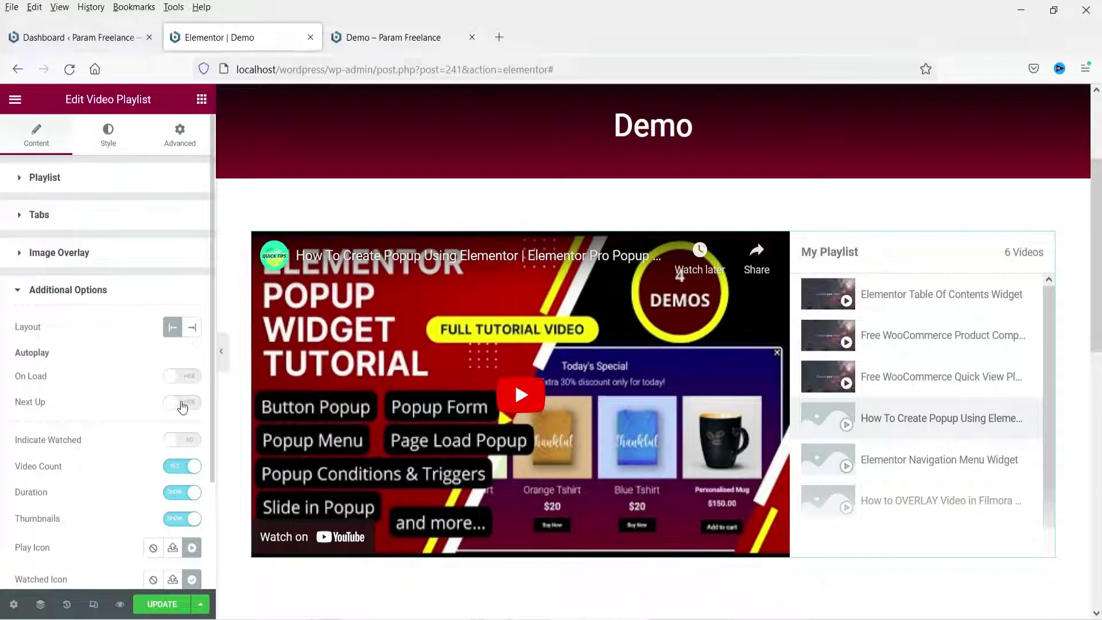
click(182, 405)
click(182, 404)
Leave Indicate Watched off and Video Count and Duration on, and expand the six playlist items
scroll(101, 354, down, 3)
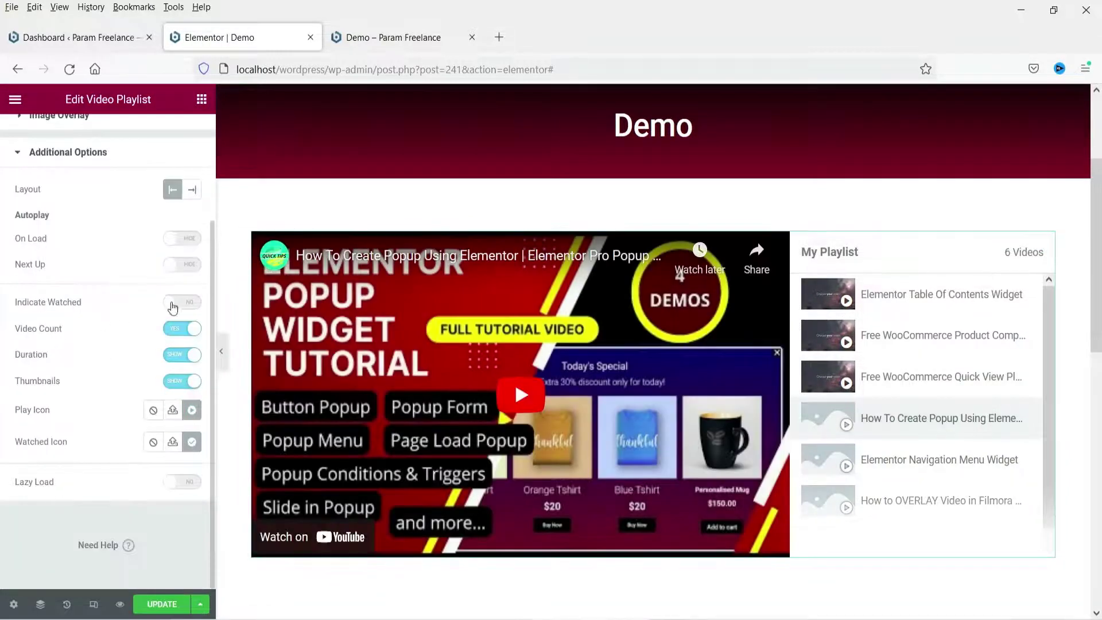
click(186, 307)
click(185, 307)
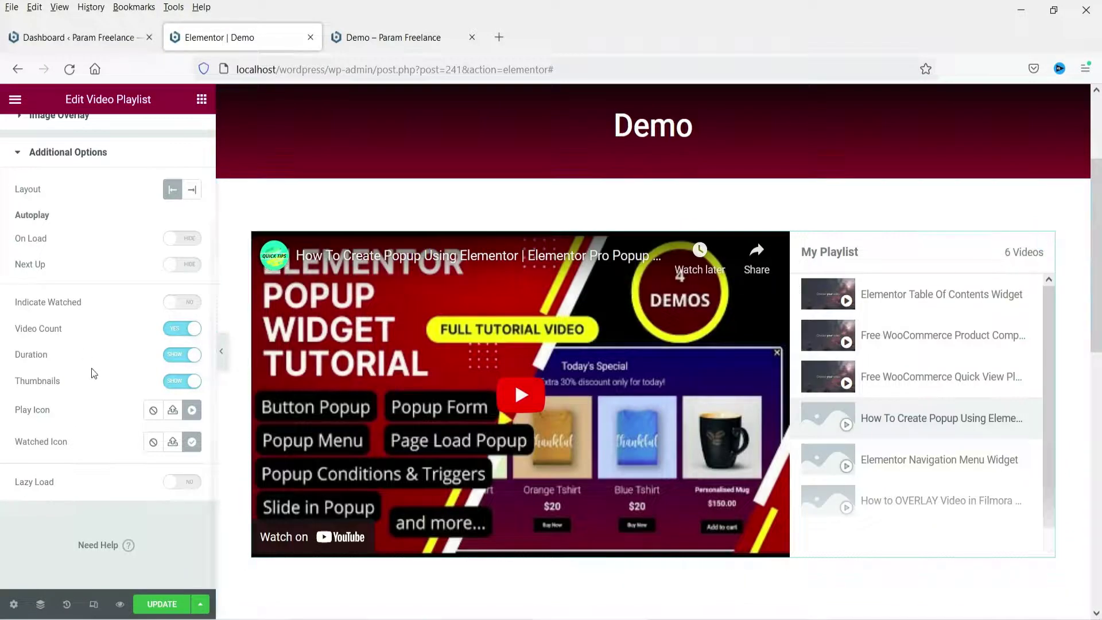
click(181, 333)
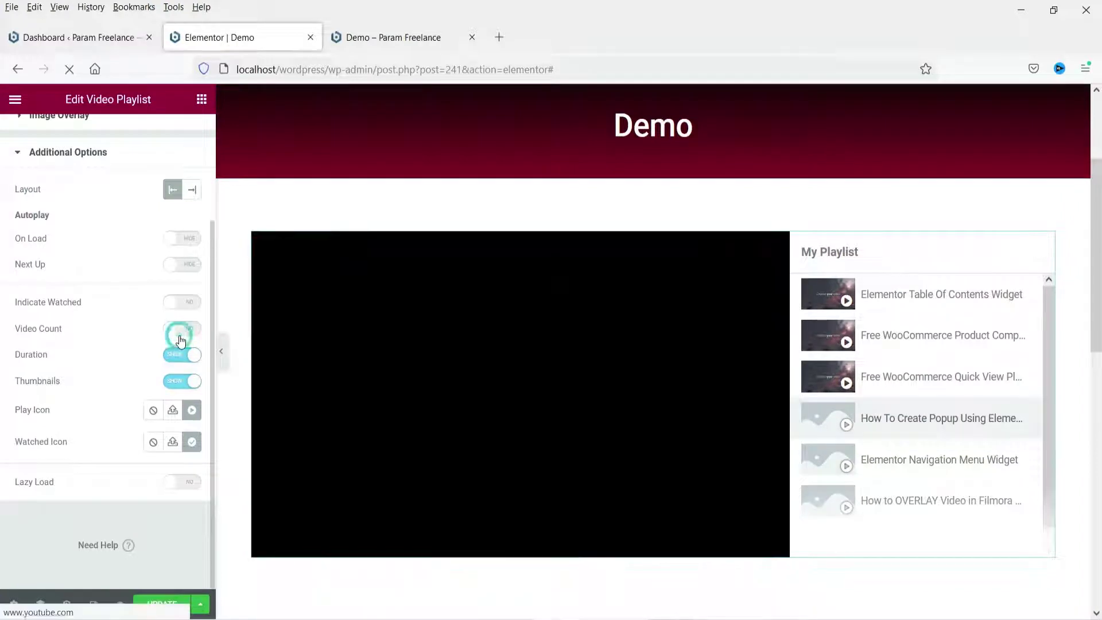
click(181, 332)
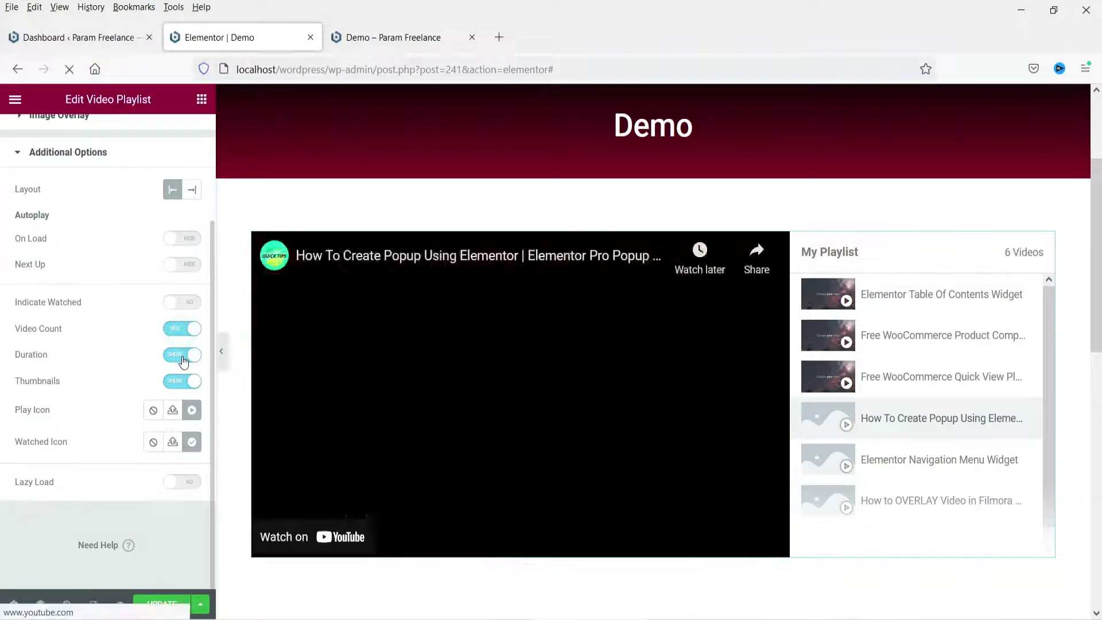
click(184, 358)
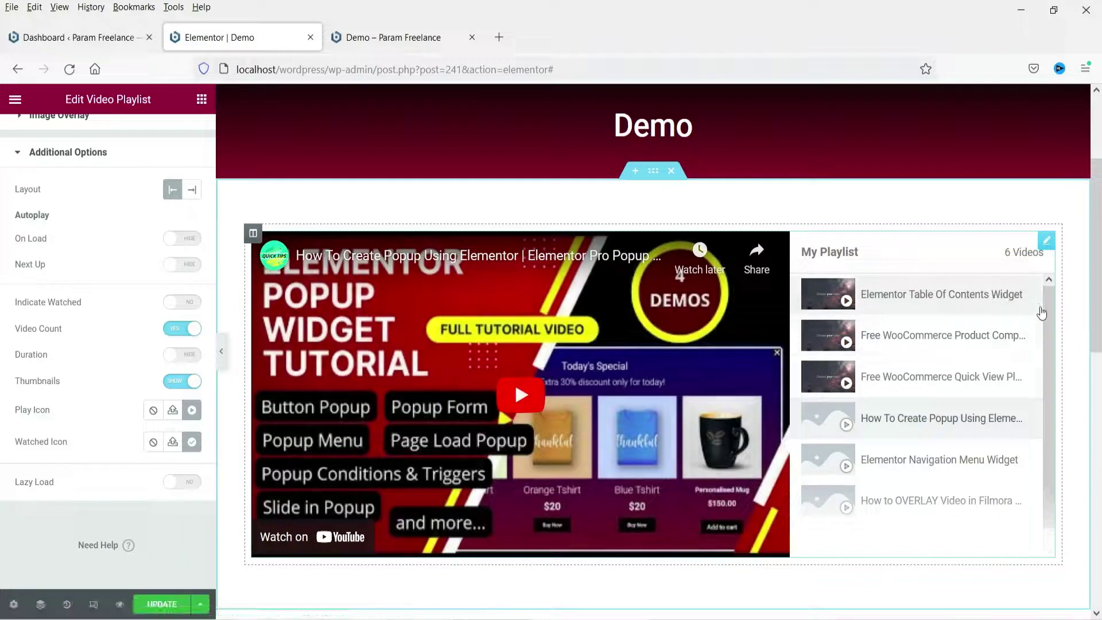
click(182, 353)
scroll(94, 232, up, 3)
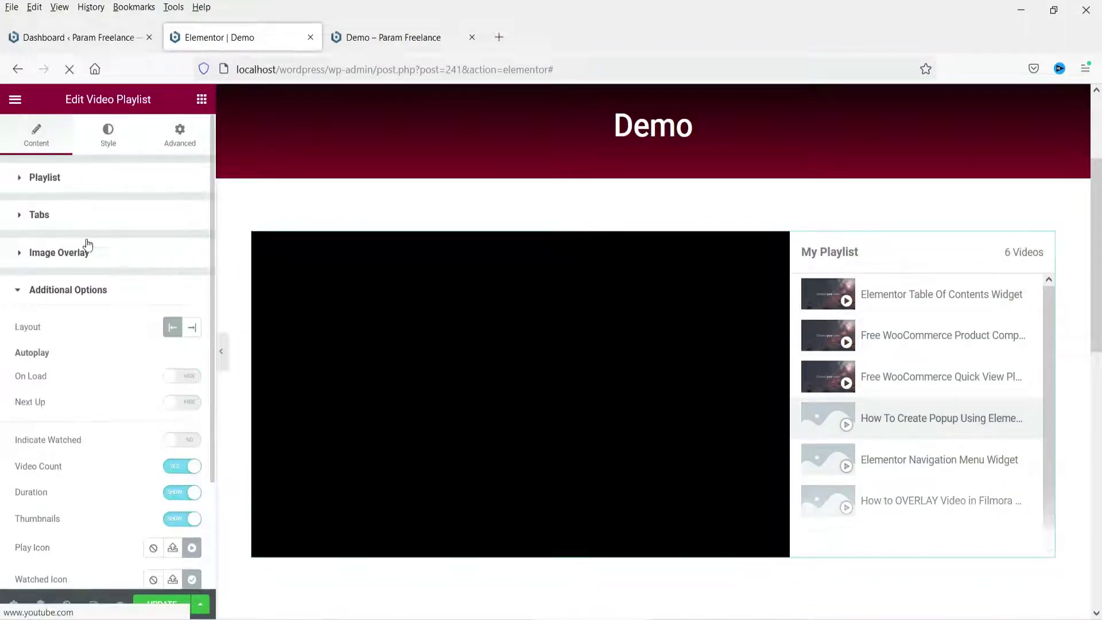
click(78, 181)
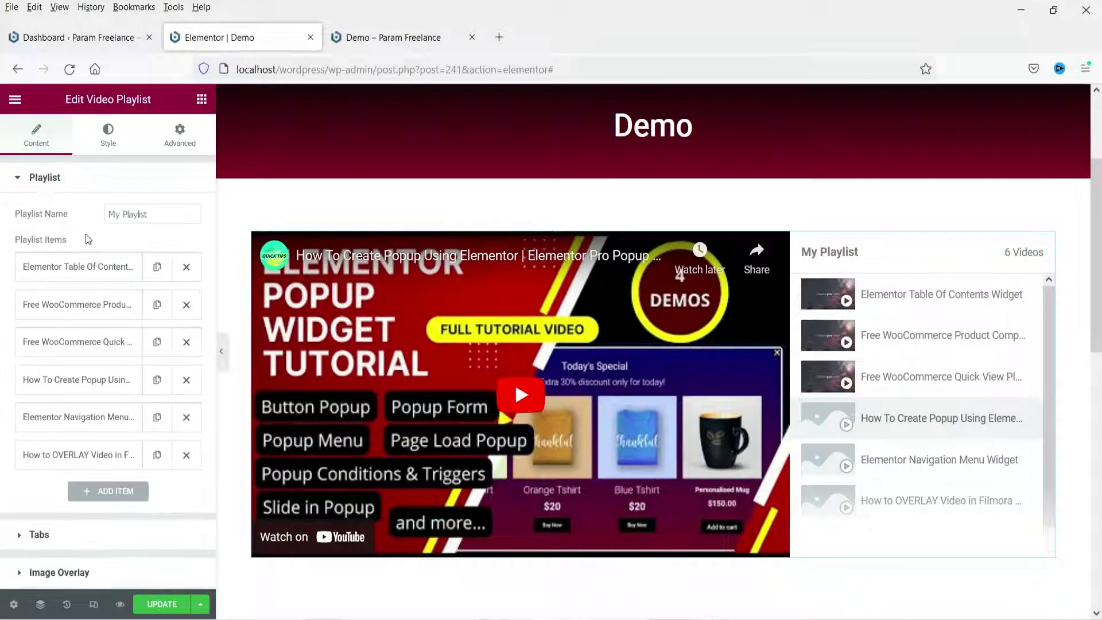
Fetch the video data for the first playlist item, Table Of Contents
click(90, 272)
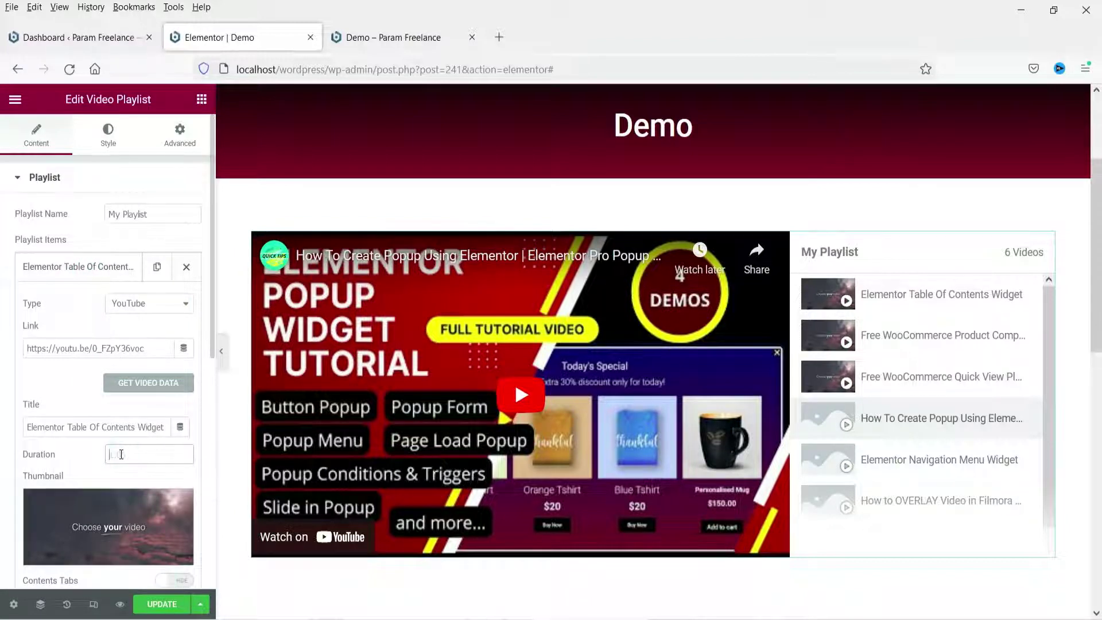
click(887, 284)
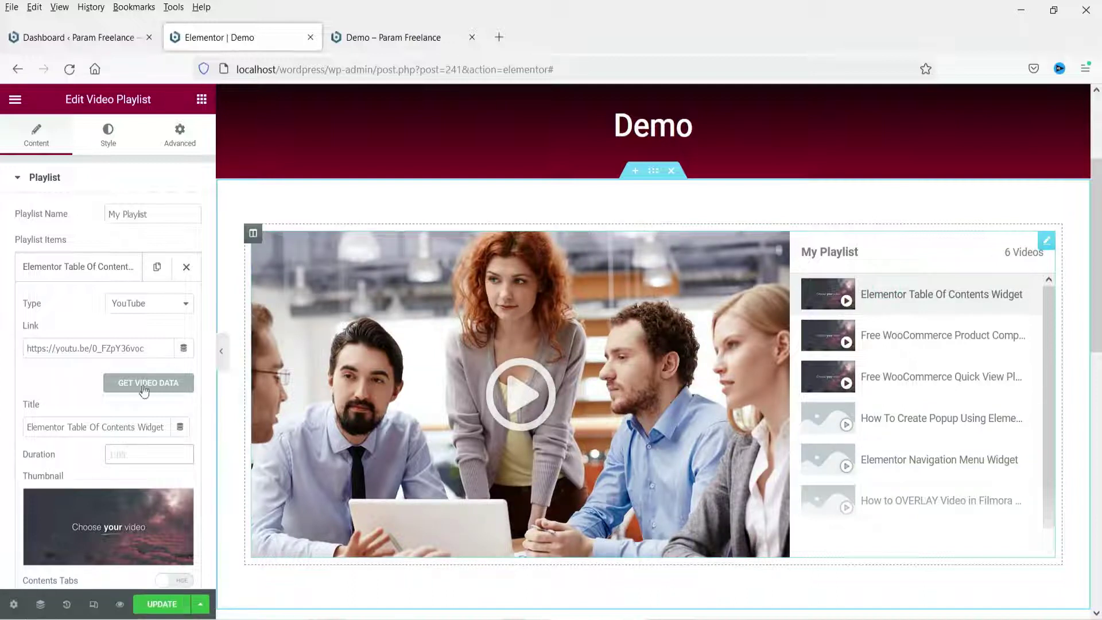
click(78, 267)
Set Image Overlay to Hide, and keep the playlist thumbnails shown after testing that toggle
scroll(75, 451, down, 2)
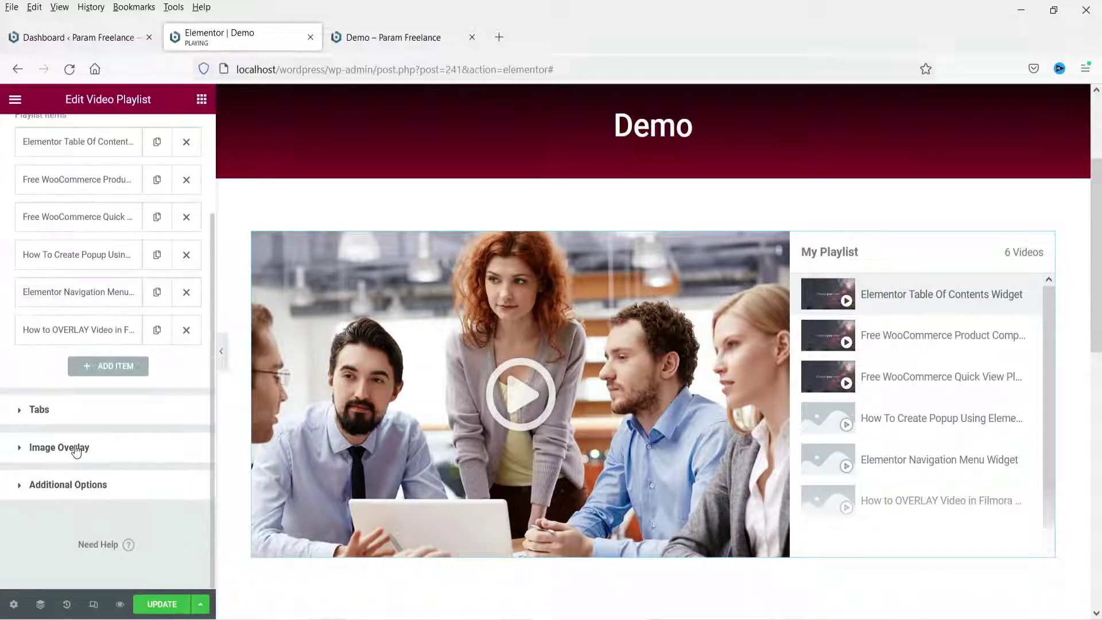
click(88, 448)
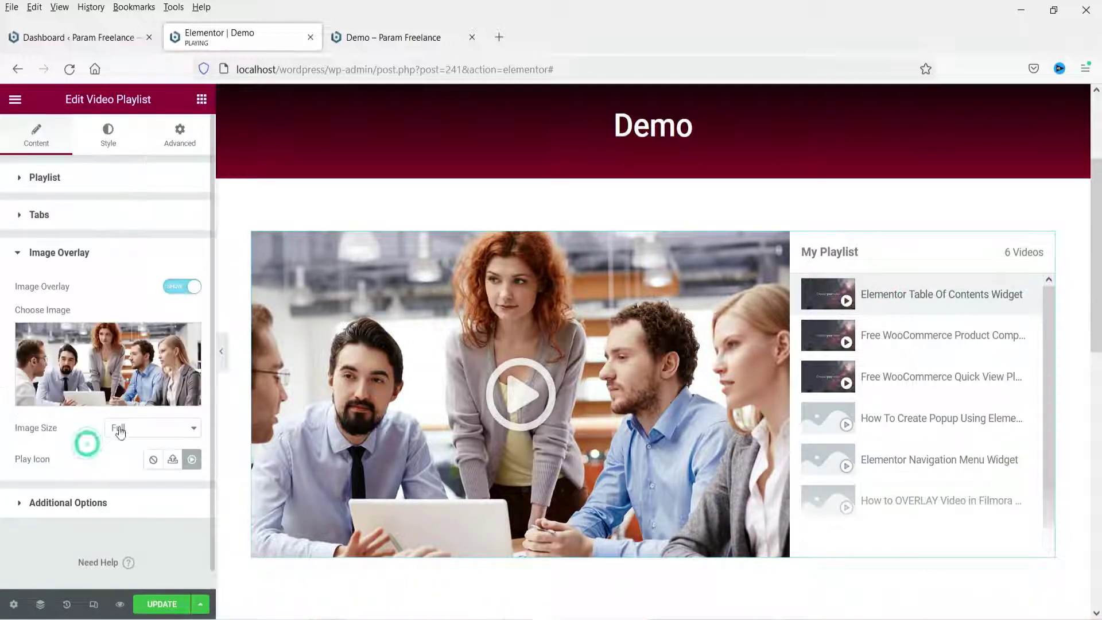
click(178, 294)
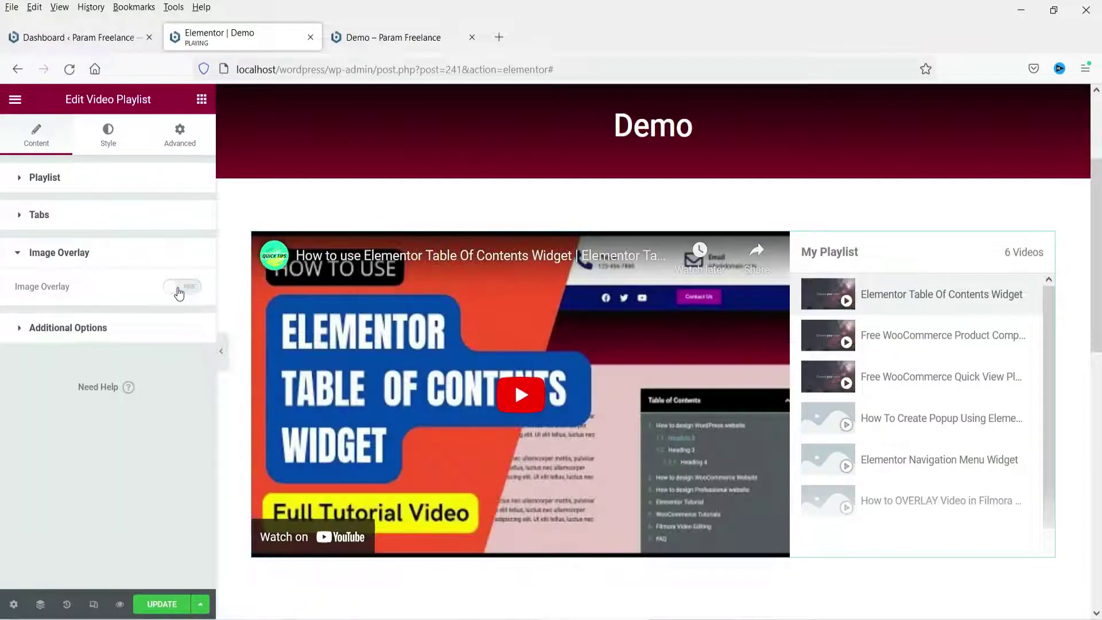
click(66, 336)
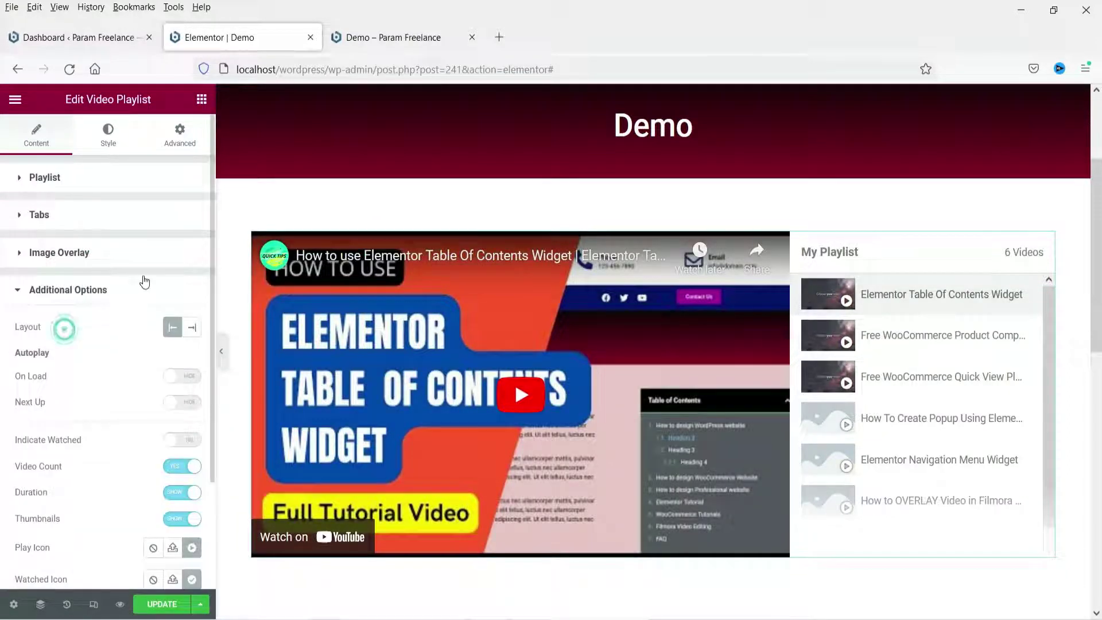
scroll(116, 301, down, 3)
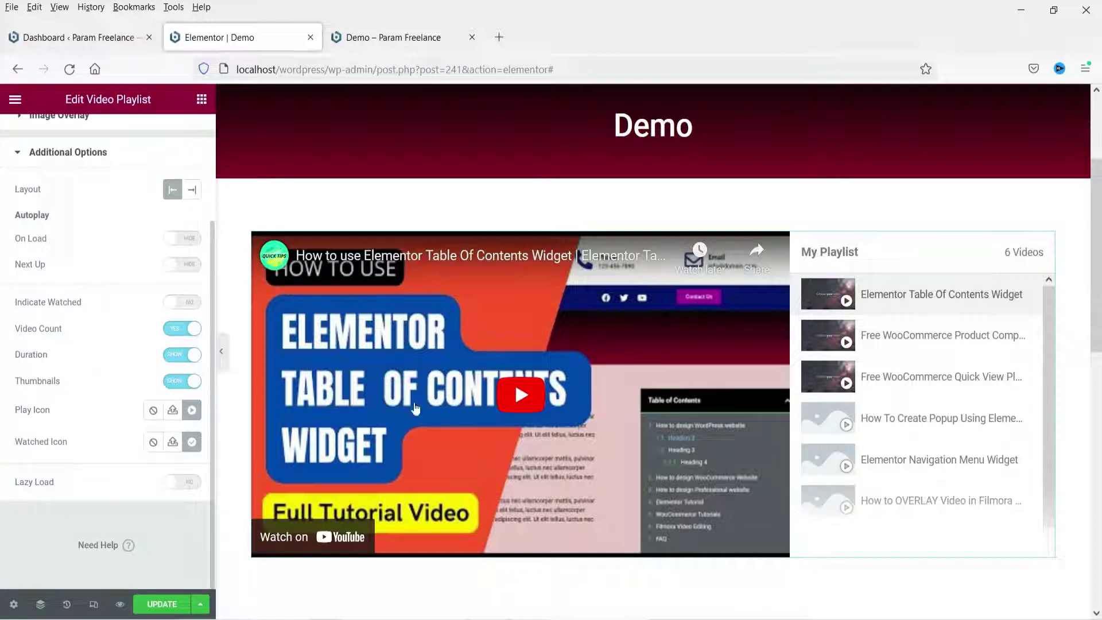
click(188, 382)
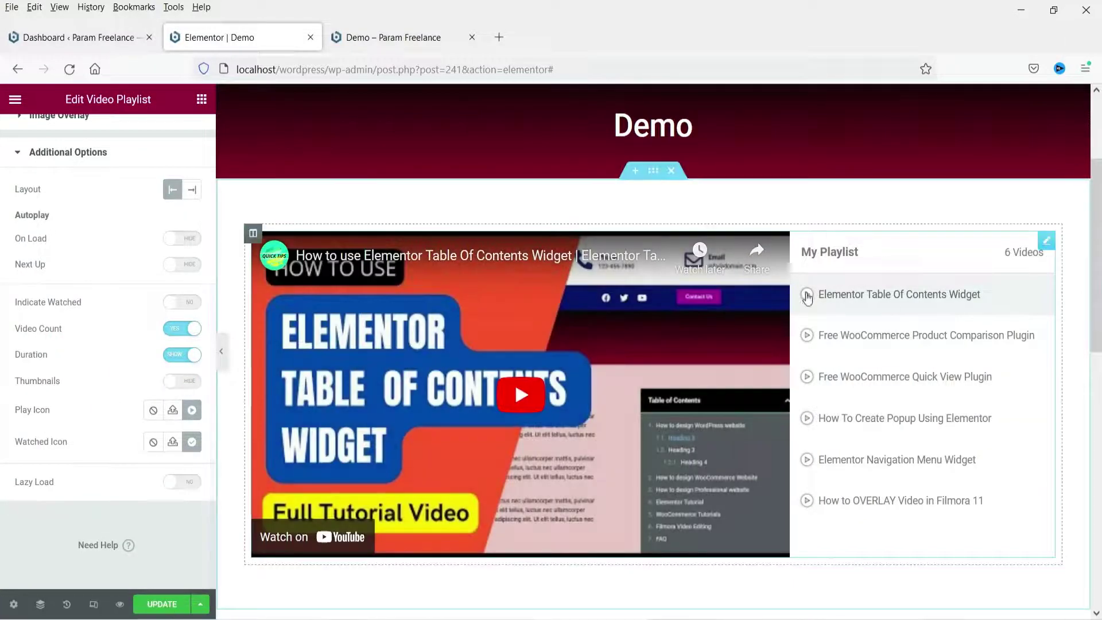
click(183, 386)
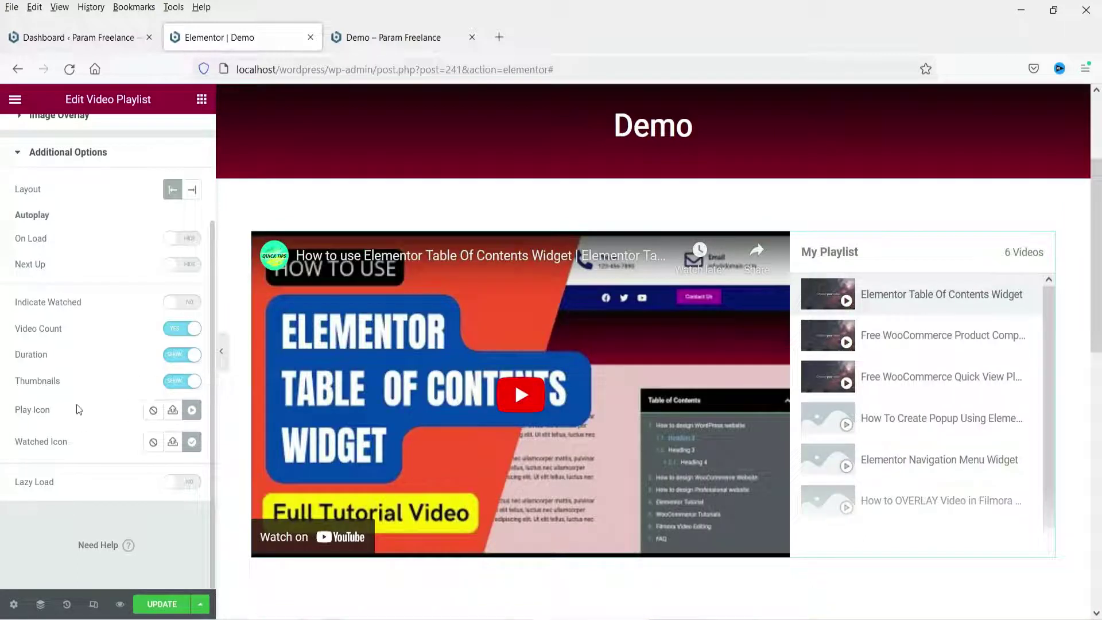
Use the play circle icon for the playlist, and leave lazy load off after testing it
click(192, 410)
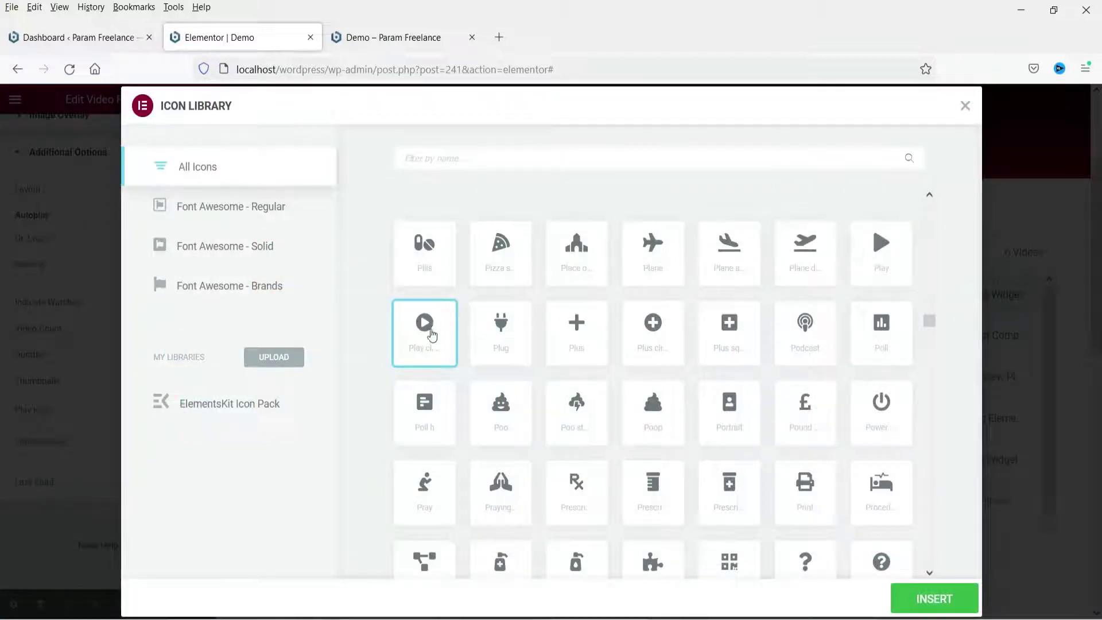
click(931, 598)
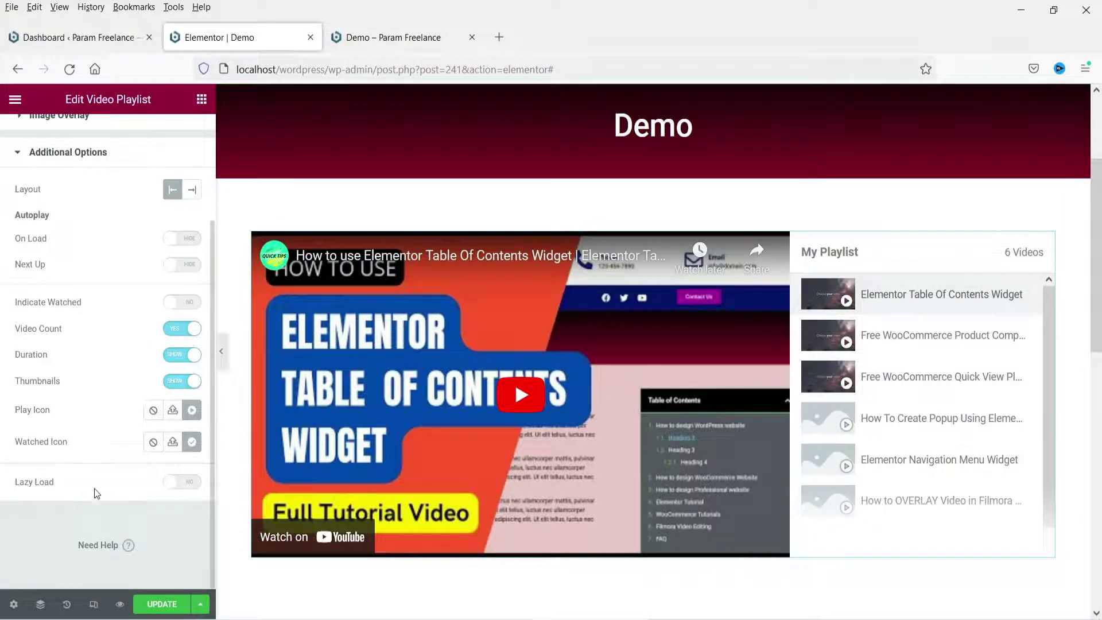
click(182, 490)
click(182, 491)
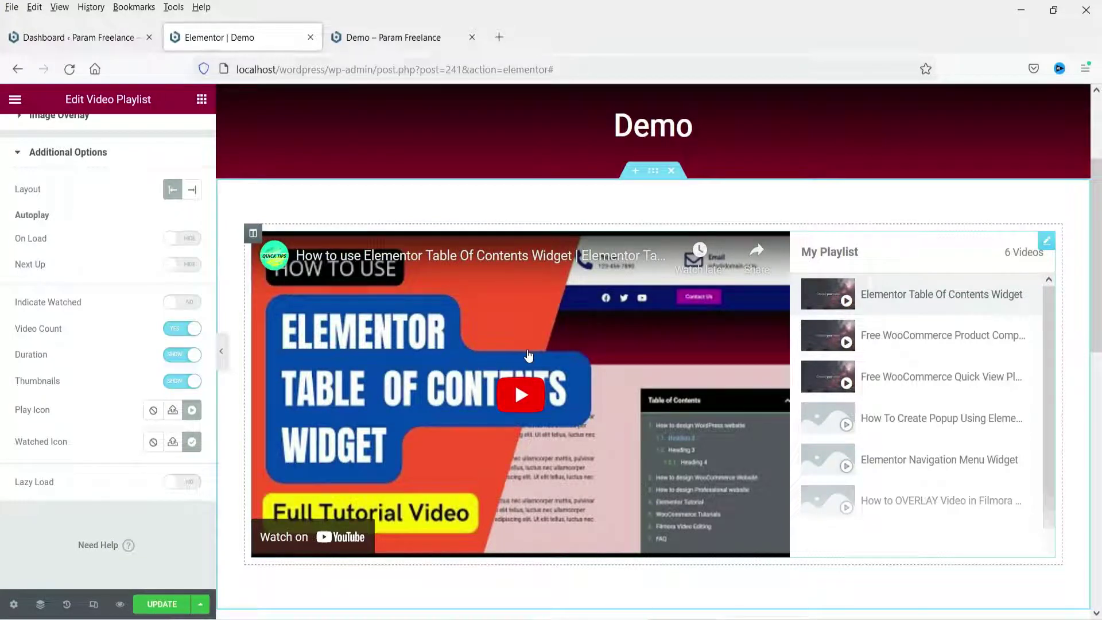
scroll(514, 379, up, 3)
scroll(48, 190, up, 3)
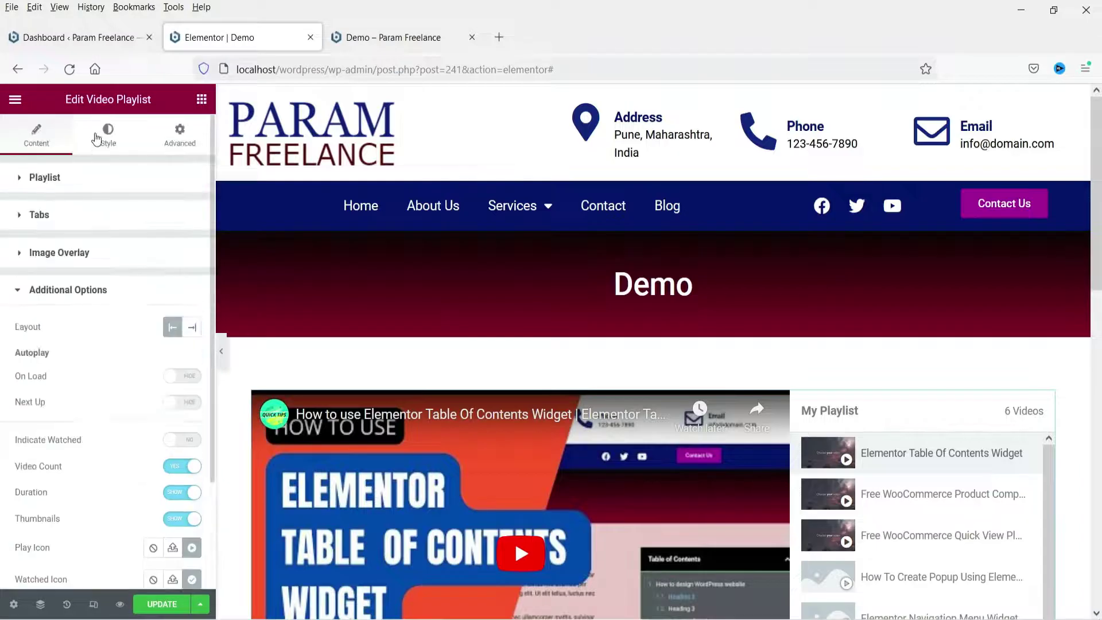
In Style, try a taller playlist height, then clear it back to the default
click(95, 140)
scroll(704, 337, down, 3)
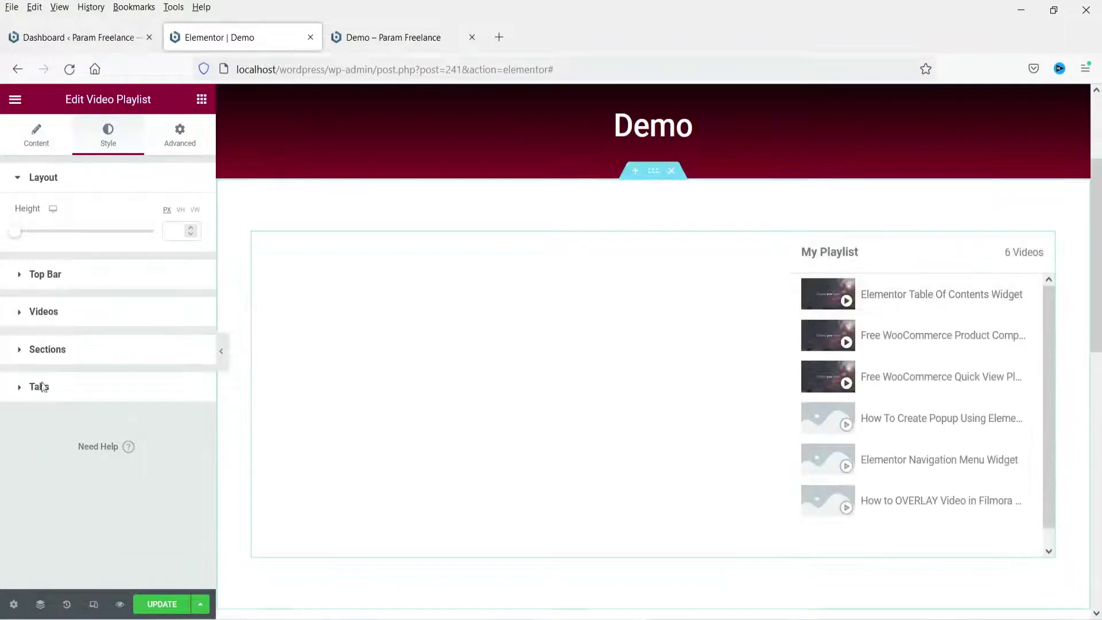
click(170, 230)
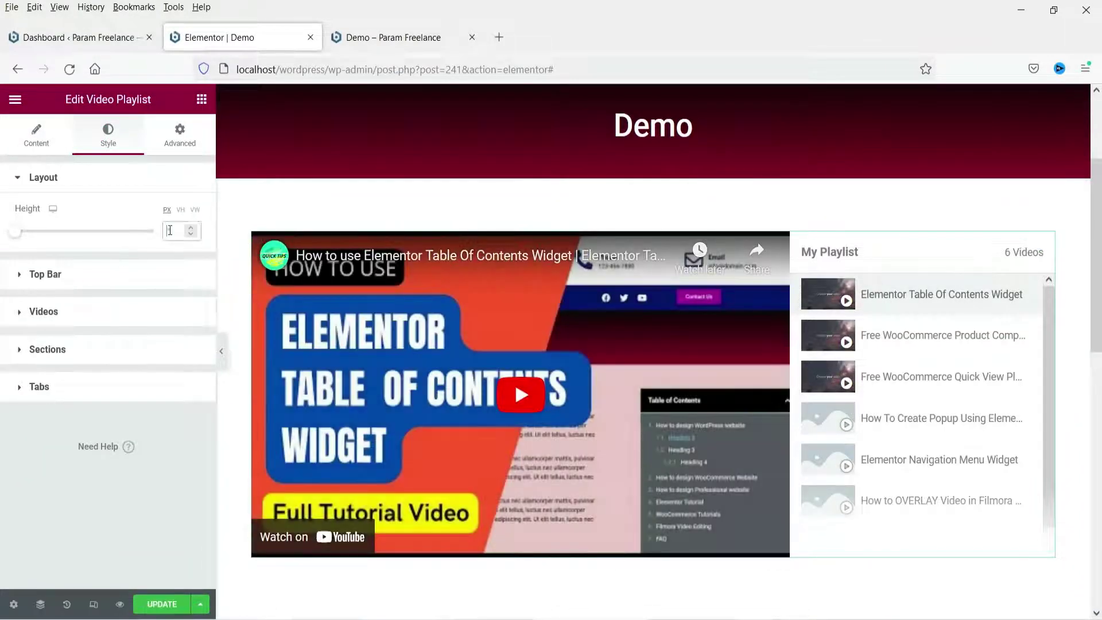
mouse_move(17, 239)
mouse_down()
mouse_move(131, 247)
mouse_move(26, 251)
mouse_up()
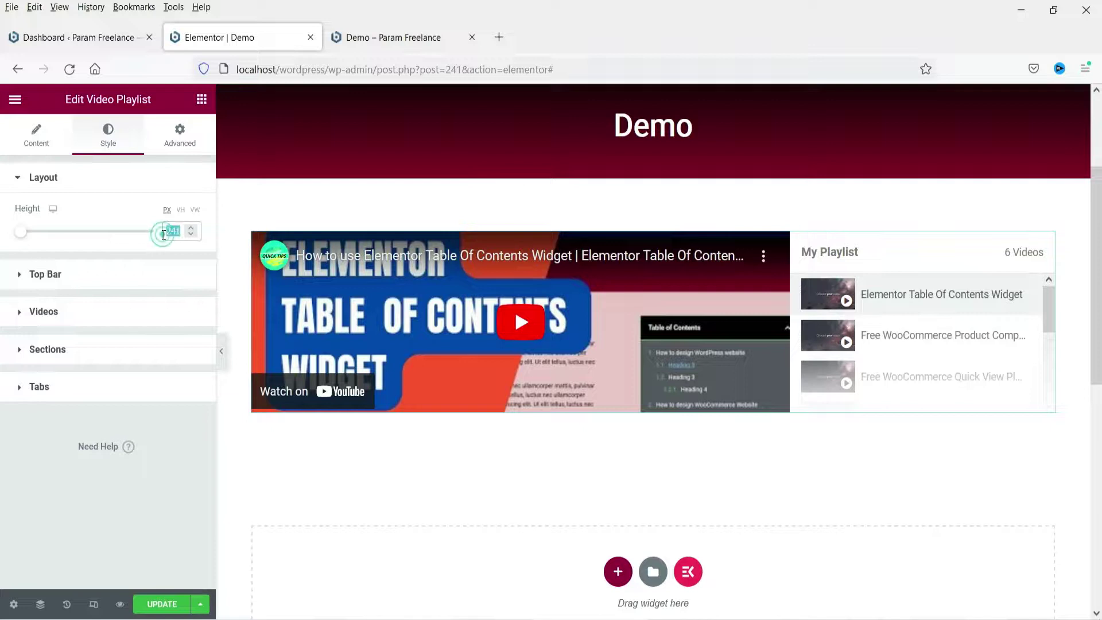
key(BackSpace)
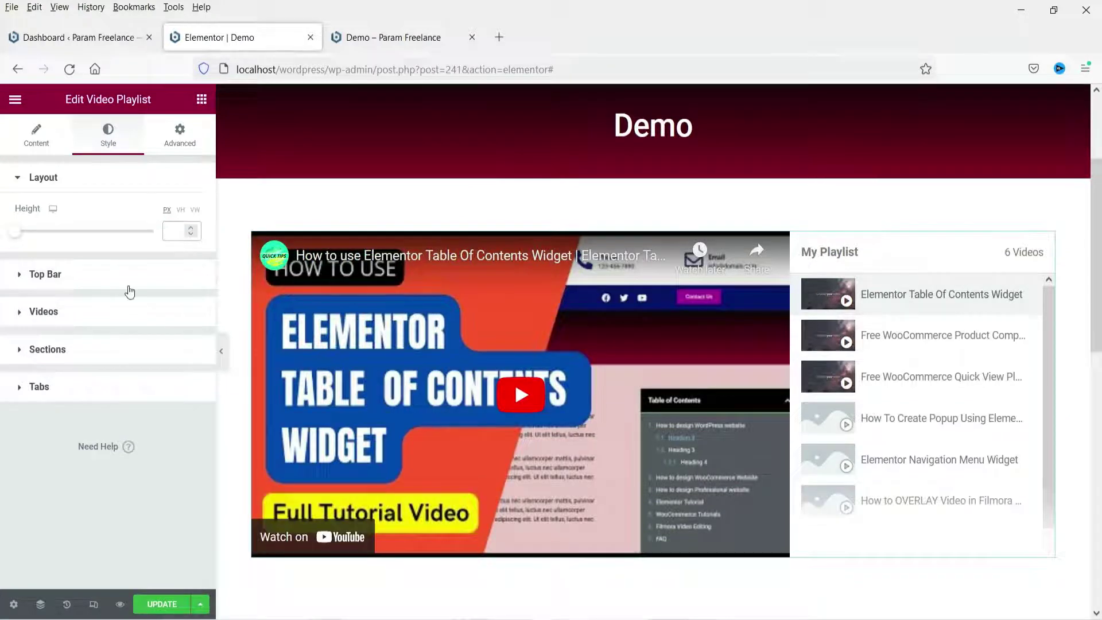
In Top Bar, set Playlist Name Color to the dark blue global colour and Video Count Color to Accent
click(94, 277)
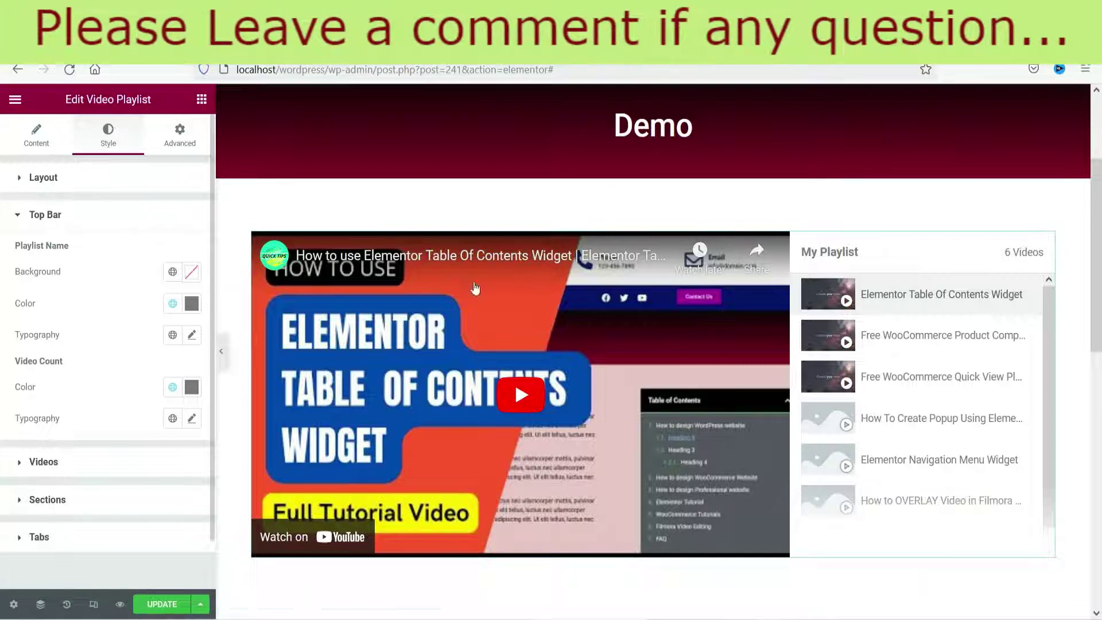
click(176, 306)
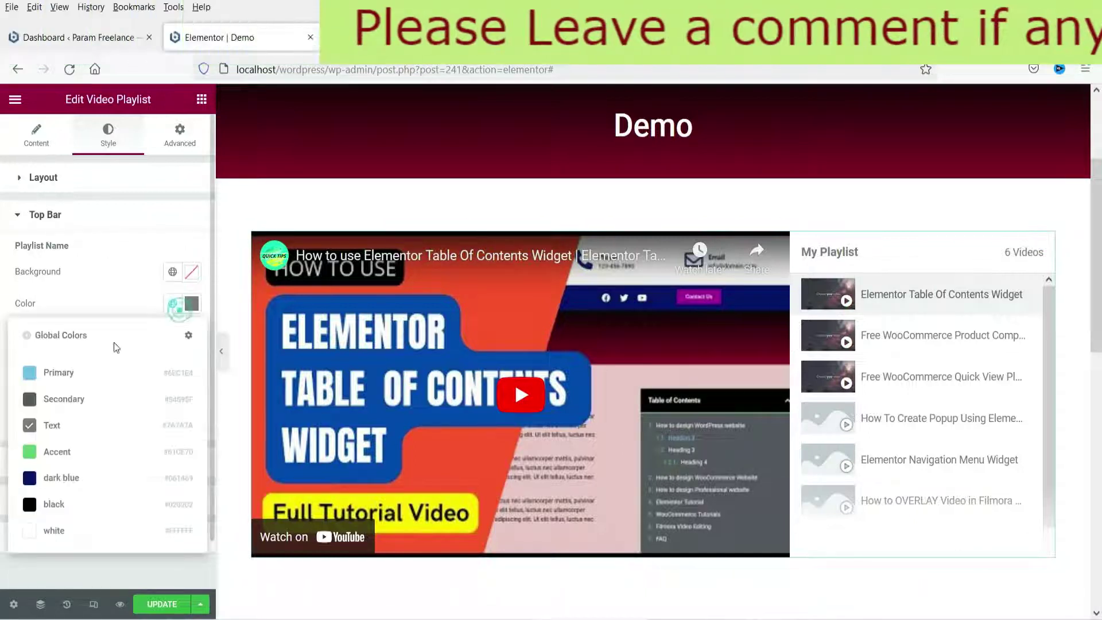
click(66, 481)
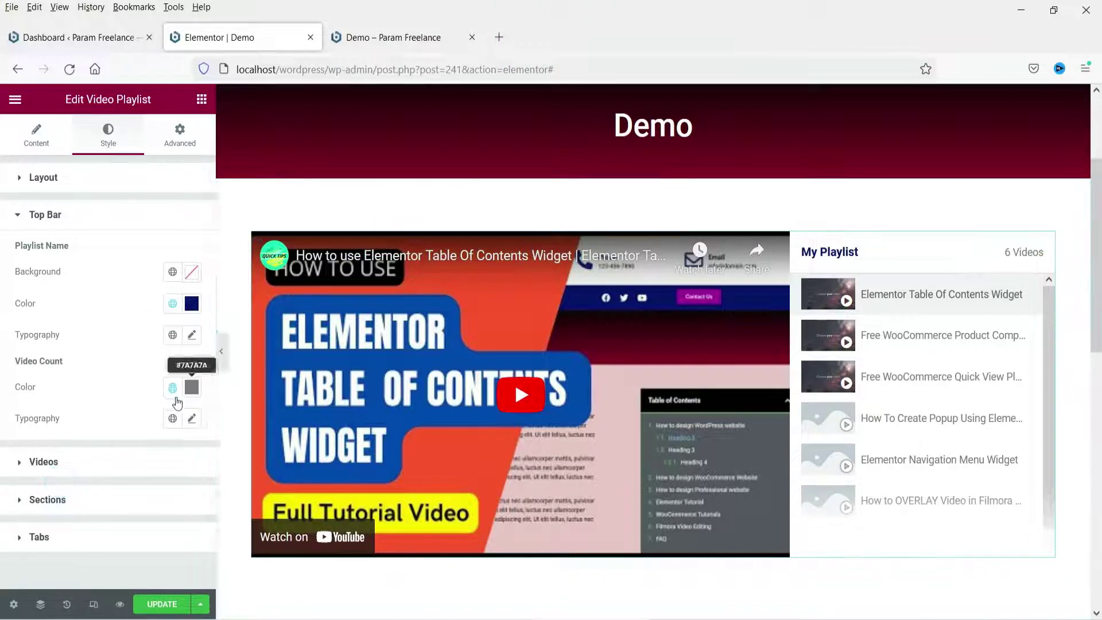
click(172, 387)
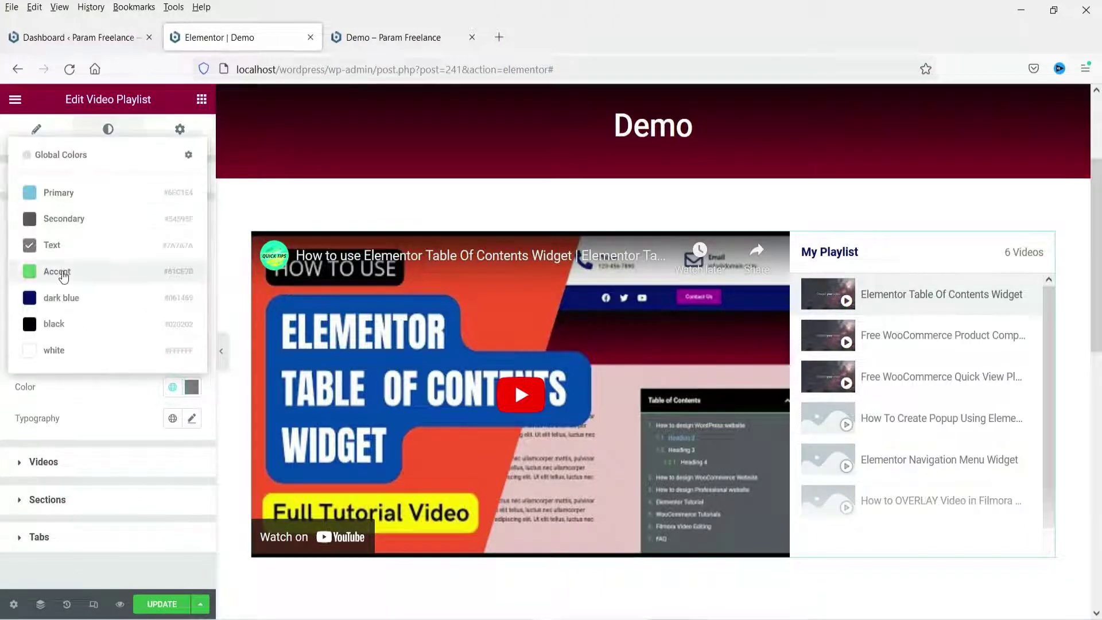
click(75, 272)
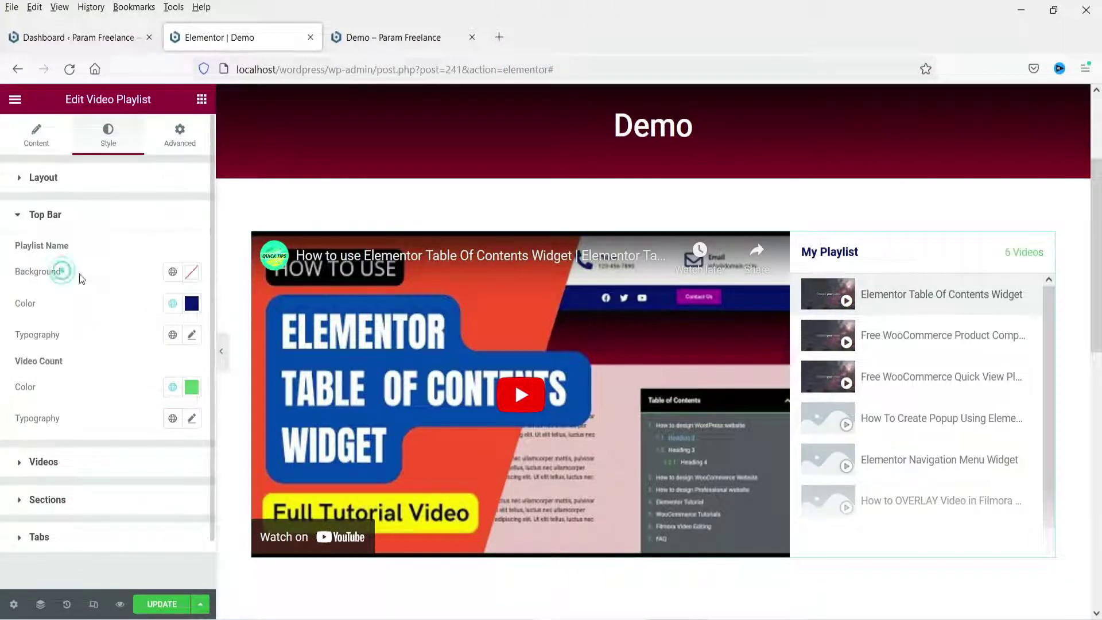
In Style > Videos, make the item titles black and the durations the green Accent colour
click(67, 467)
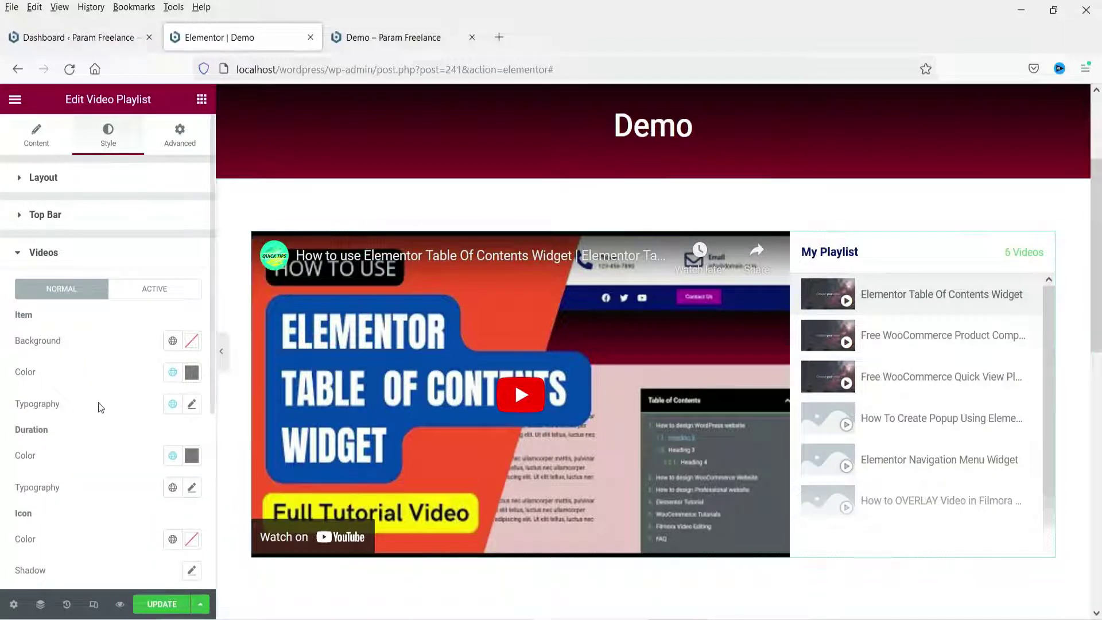
click(172, 372)
click(54, 309)
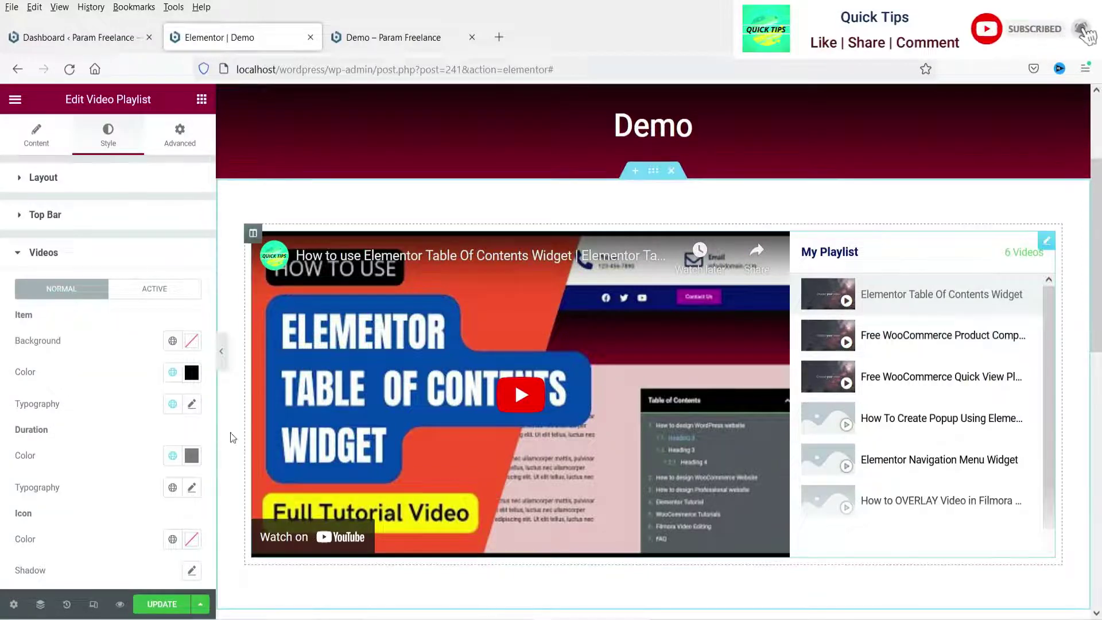
click(174, 456)
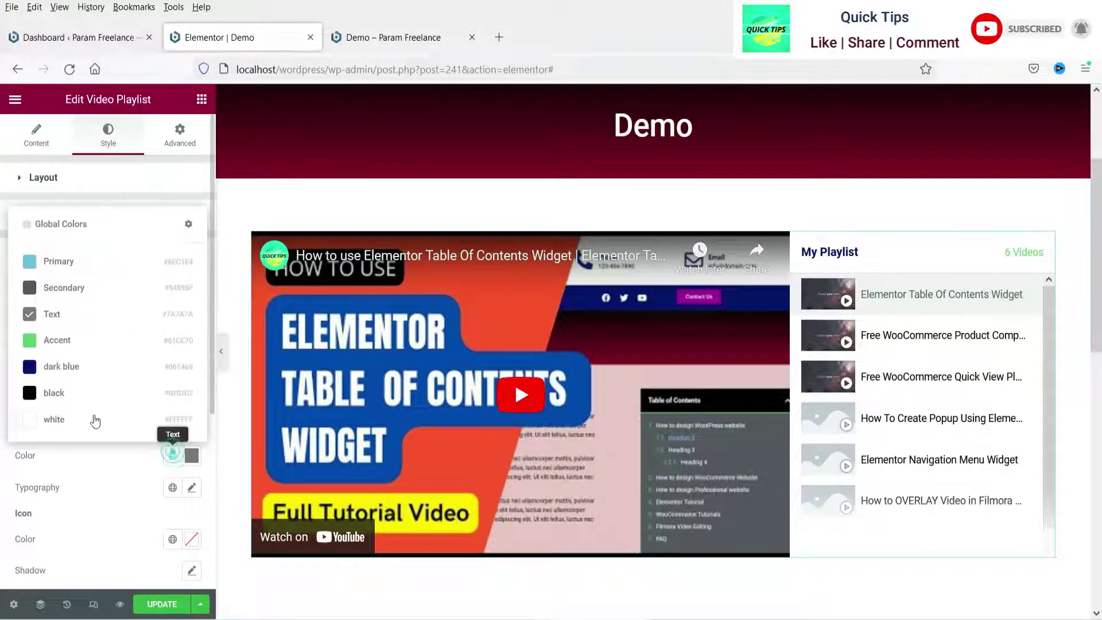
click(51, 340)
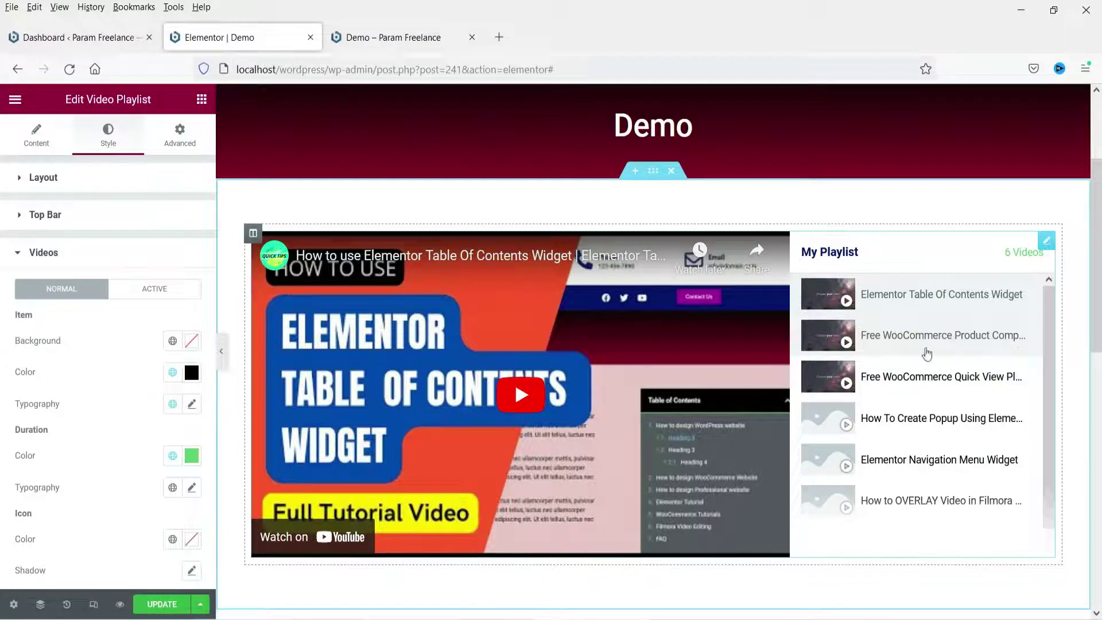
Give the play icons a custom crimson colour and set their size to 18
scroll(147, 420, down, 2)
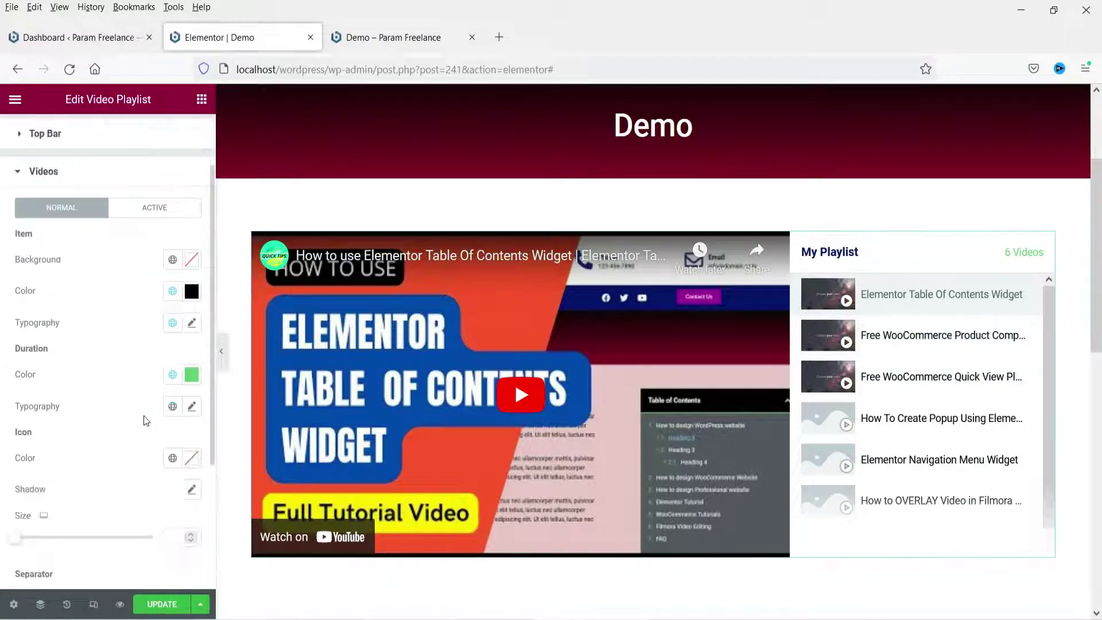
click(171, 459)
click(74, 376)
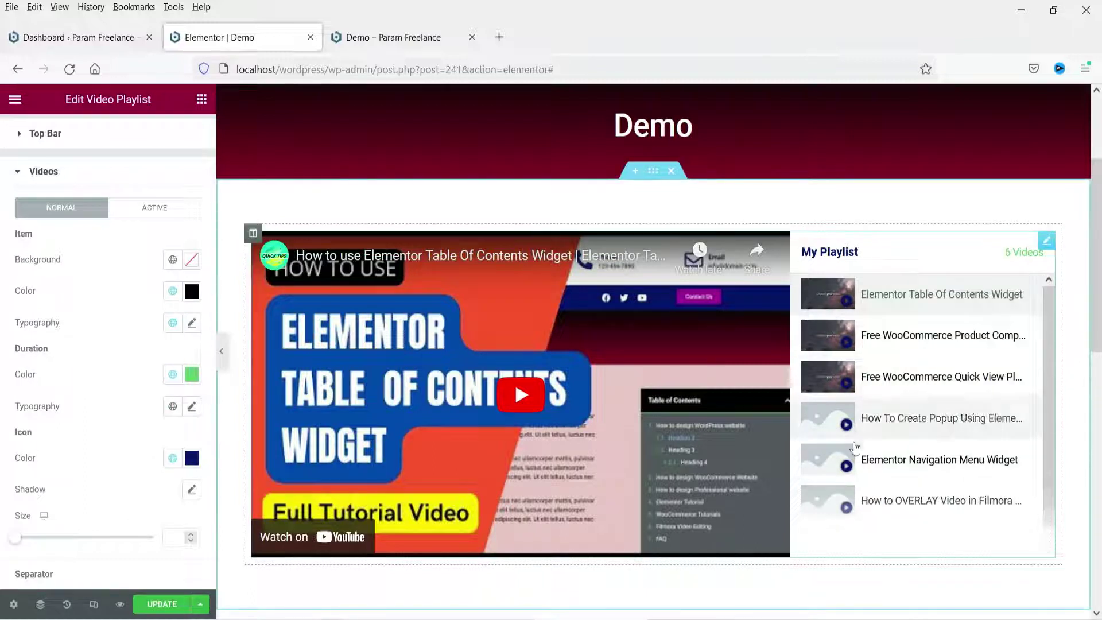
click(172, 458)
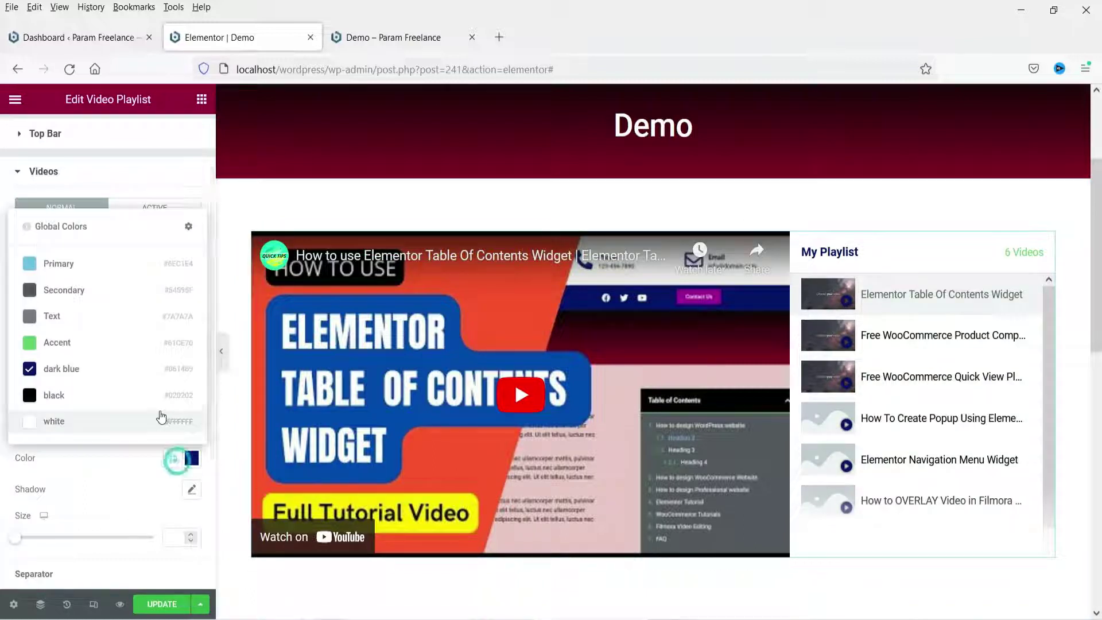
click(190, 459)
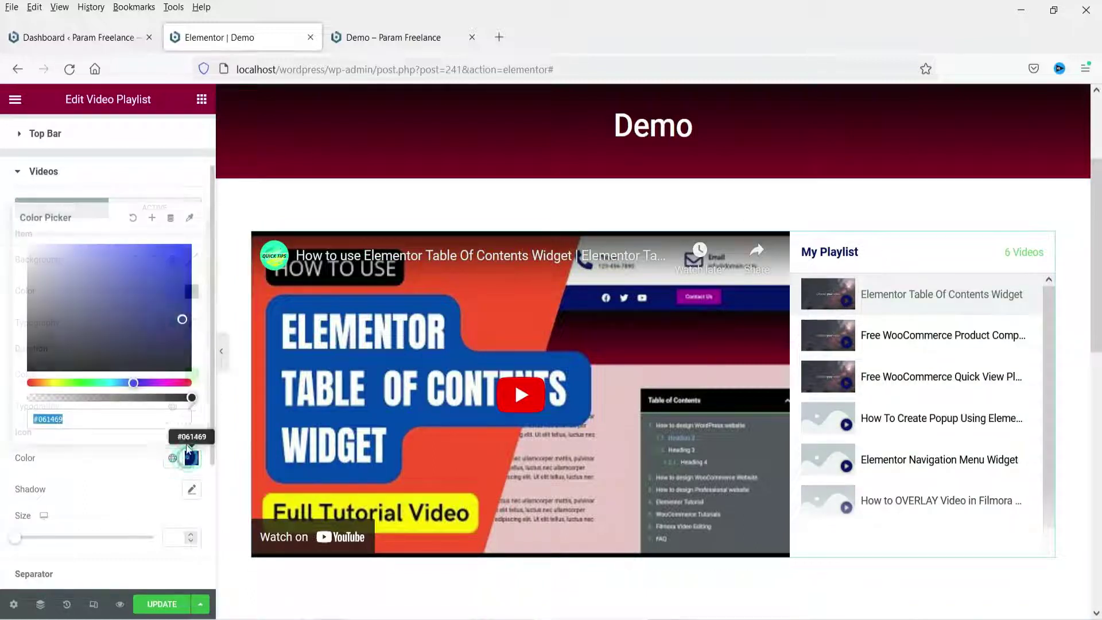
click(186, 382)
click(184, 280)
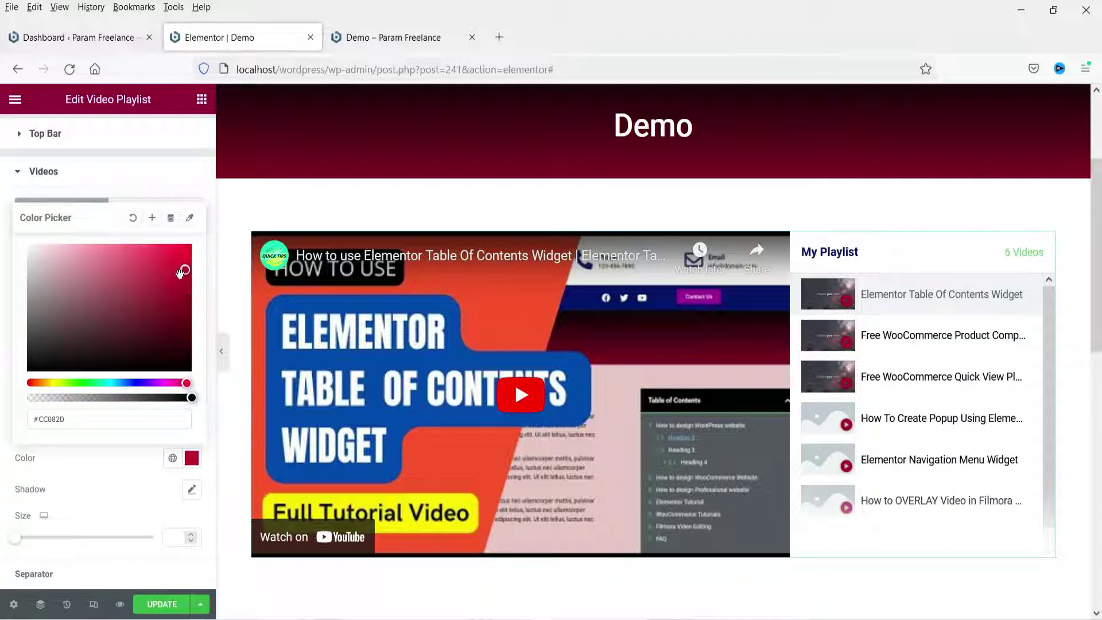
click(3, 345)
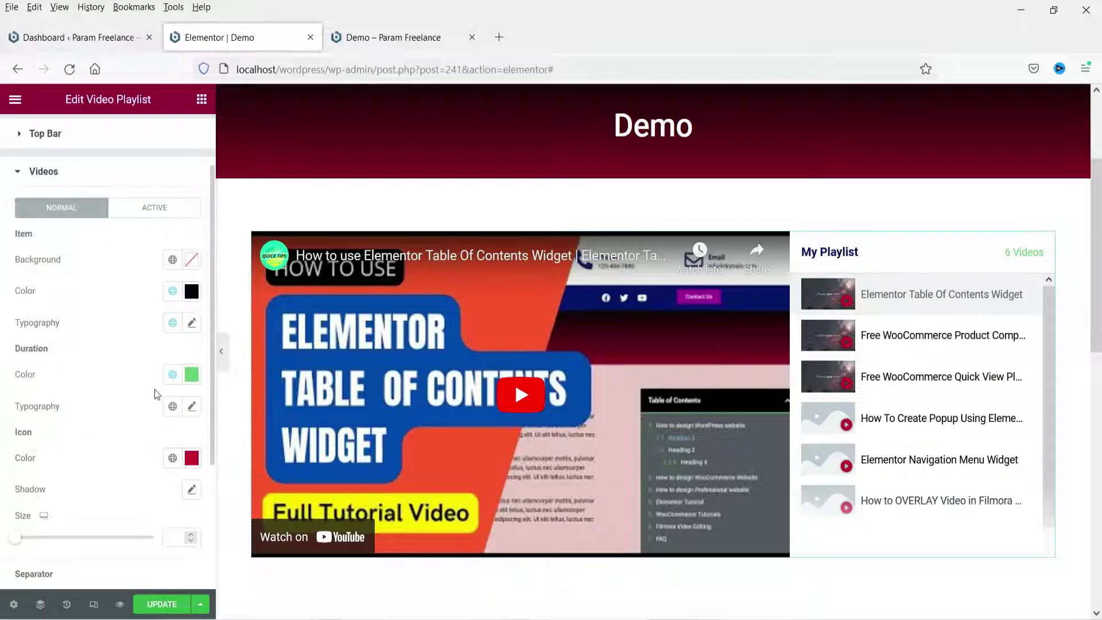
scroll(49, 449, down, 3)
drag(16, 458, 39, 466)
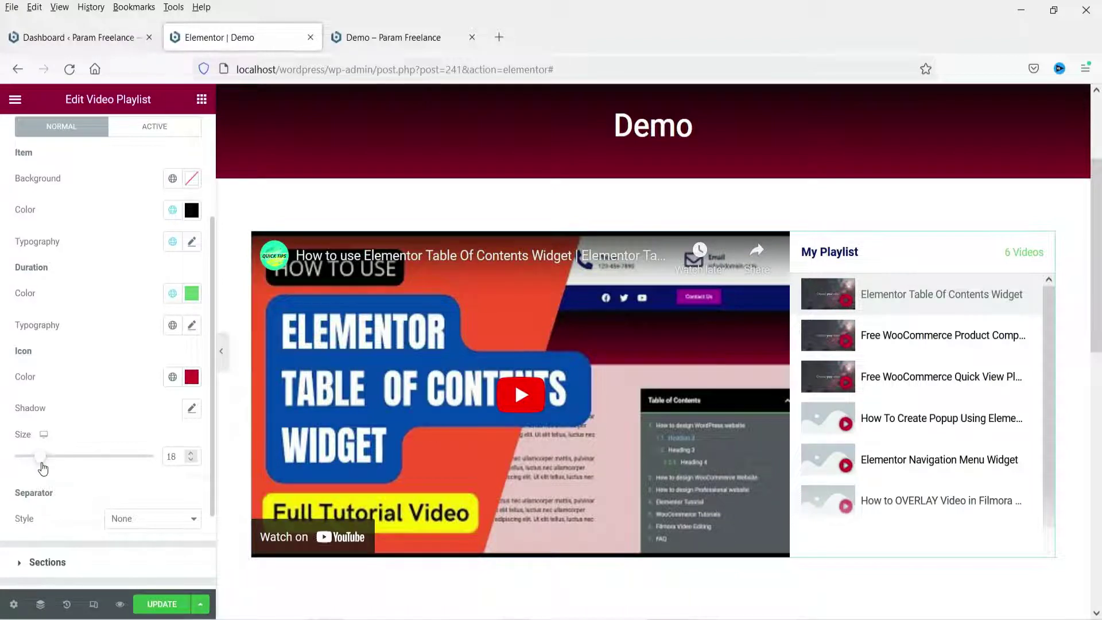
Add solid separator lines with weight 2 between the playlist items
click(150, 527)
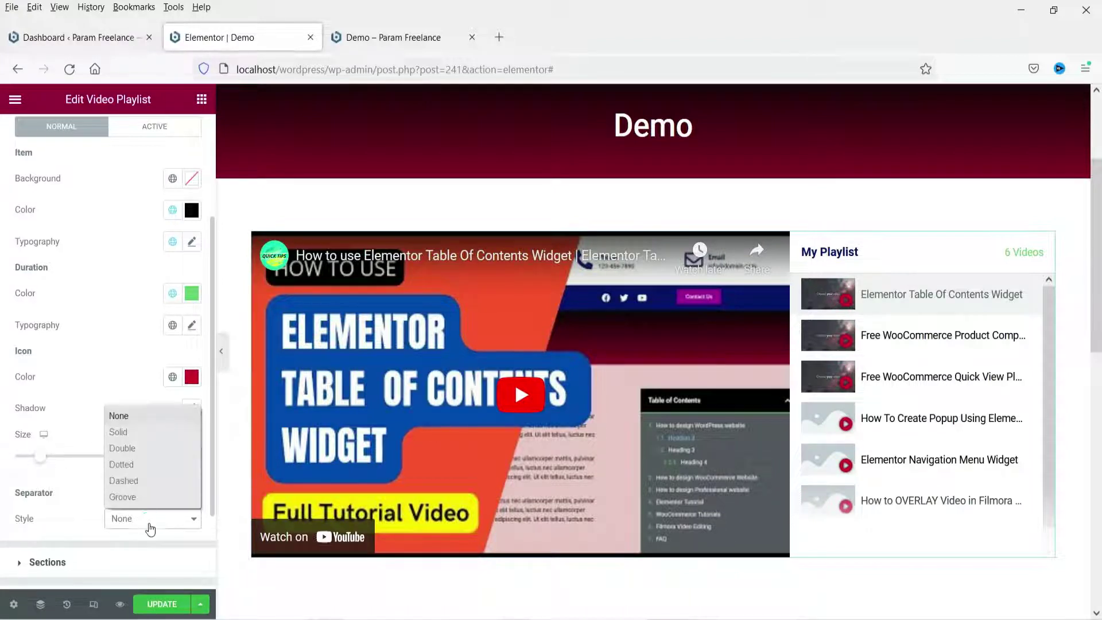
click(134, 434)
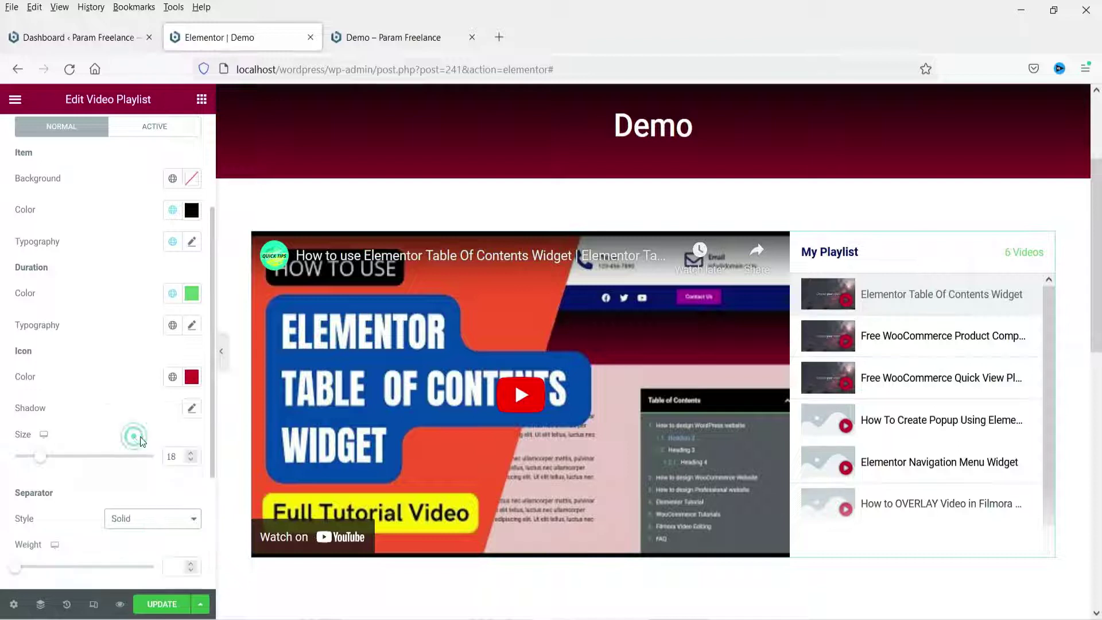
click(153, 518)
click(121, 465)
click(157, 516)
click(131, 434)
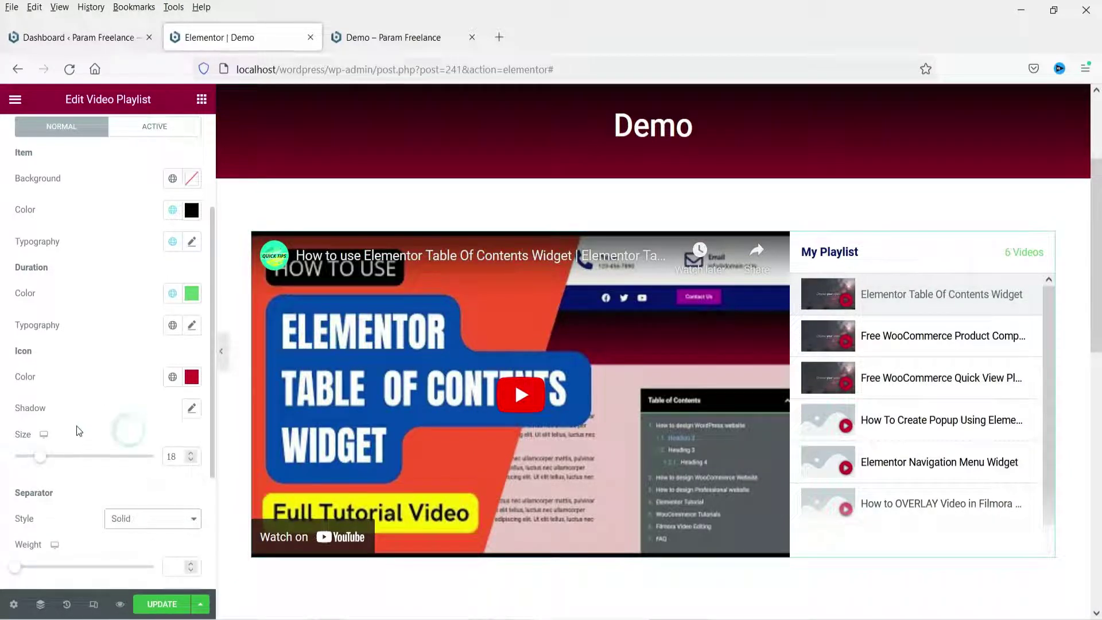
scroll(79, 431, down, 3)
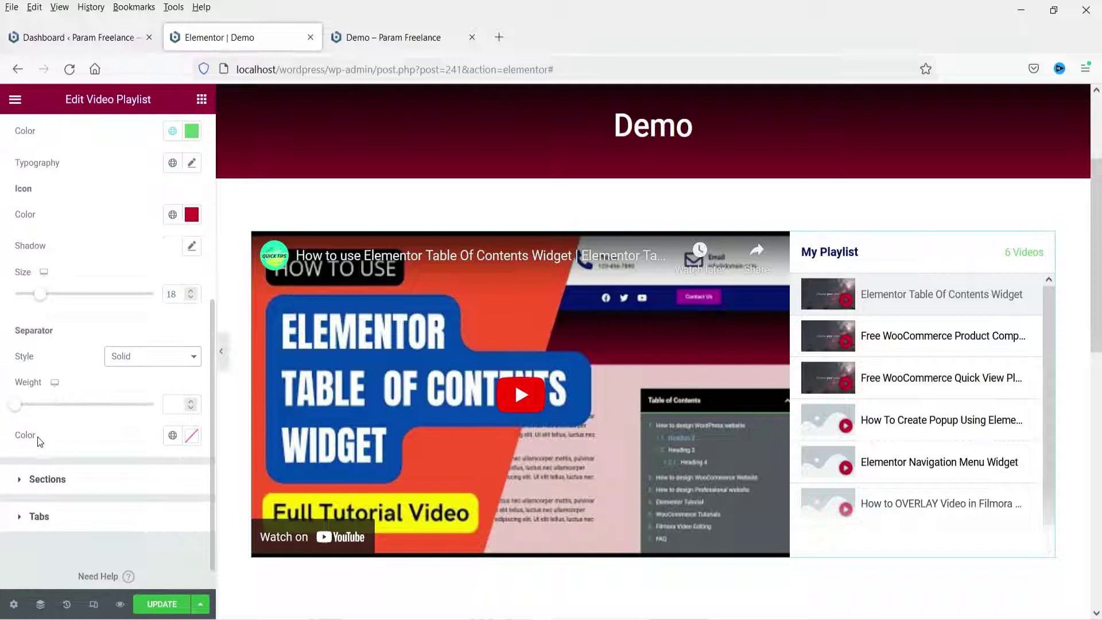
click(190, 402)
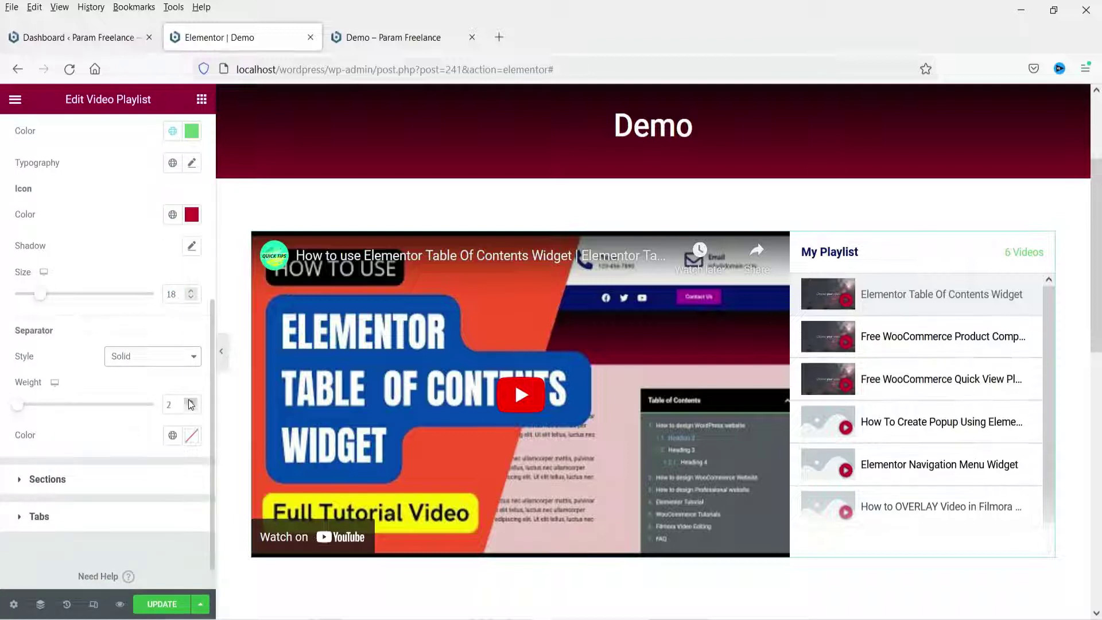
click(89, 478)
scroll(90, 345, down, 2)
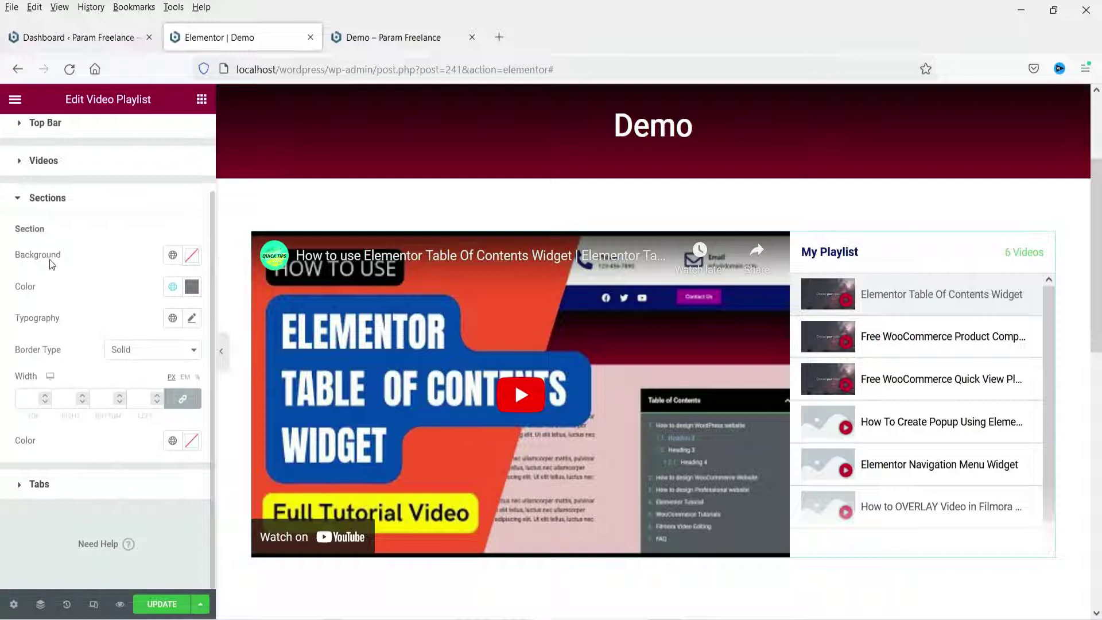
Preview the playlist at full width and in Mobile responsive mode, then return to desktop
click(38, 486)
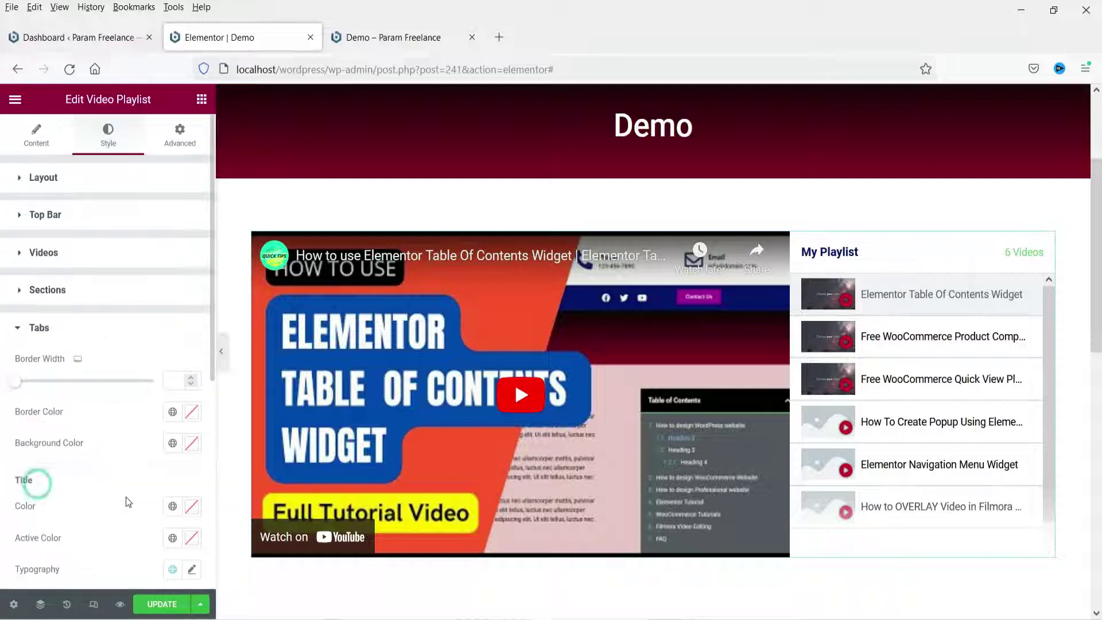
click(221, 351)
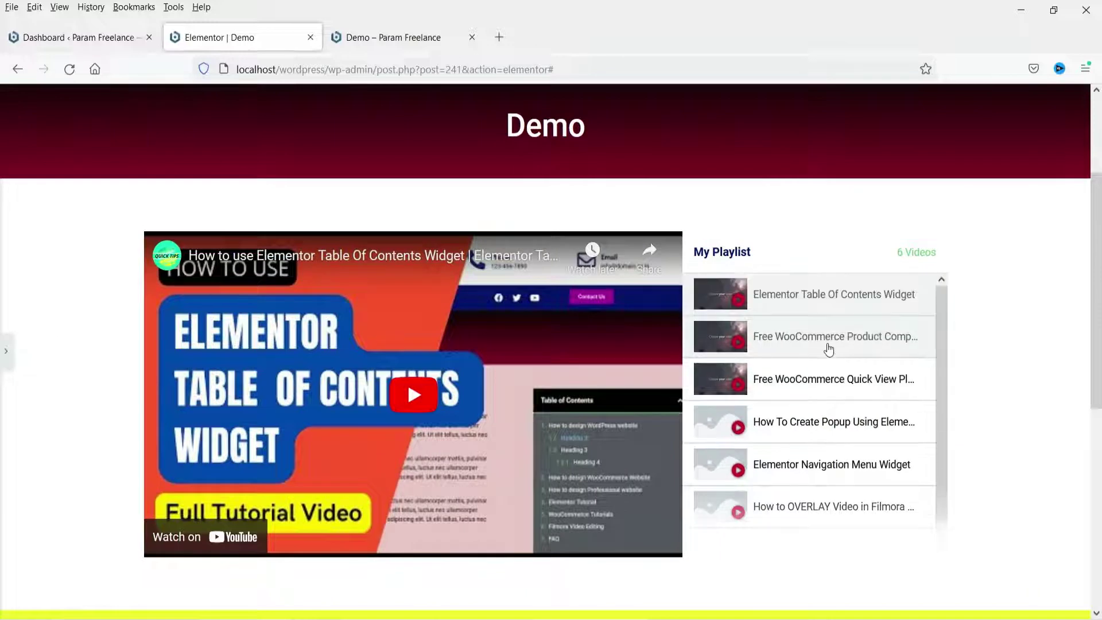
click(5, 350)
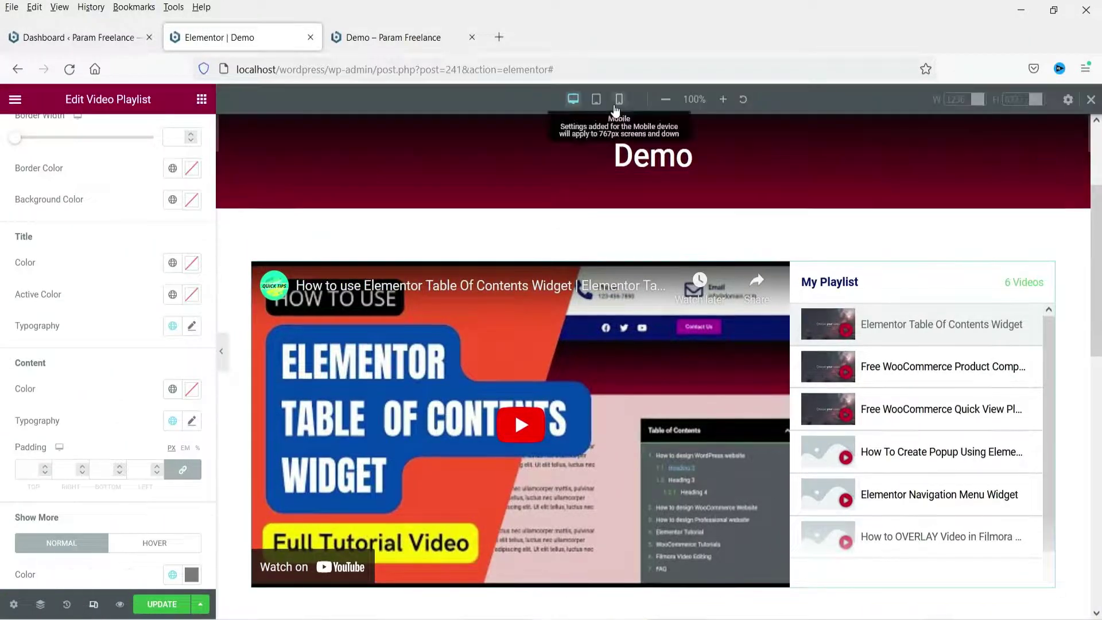
click(619, 100)
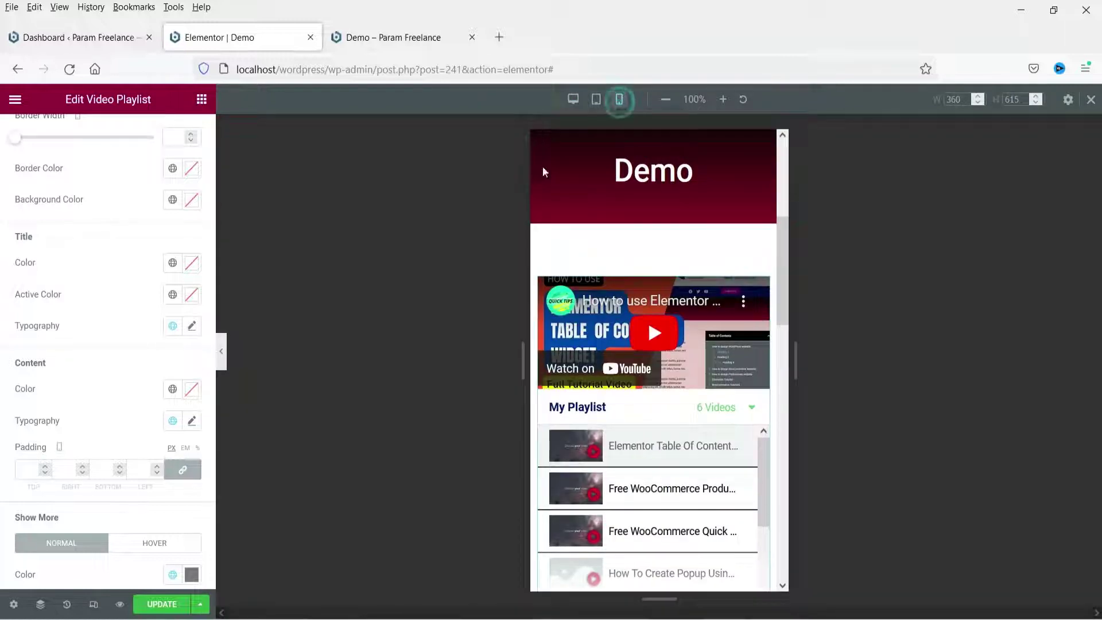
drag(760, 469, 752, 573)
drag(761, 533, 290, 480)
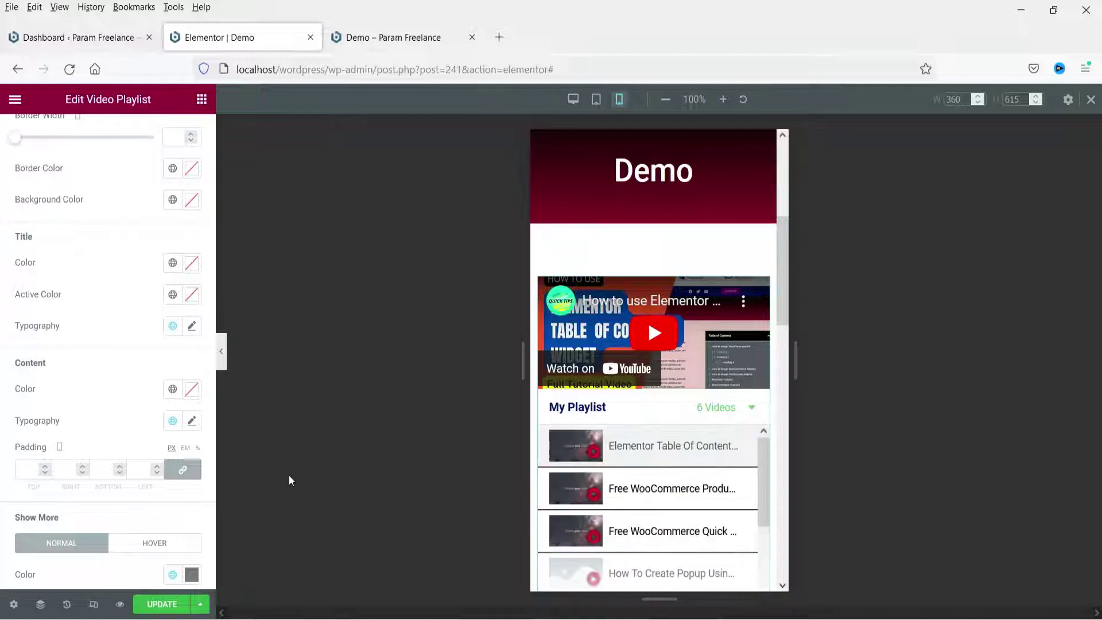
click(1090, 100)
Save the page and open the live Demo page in a new tab, closing the outdated one
click(162, 604)
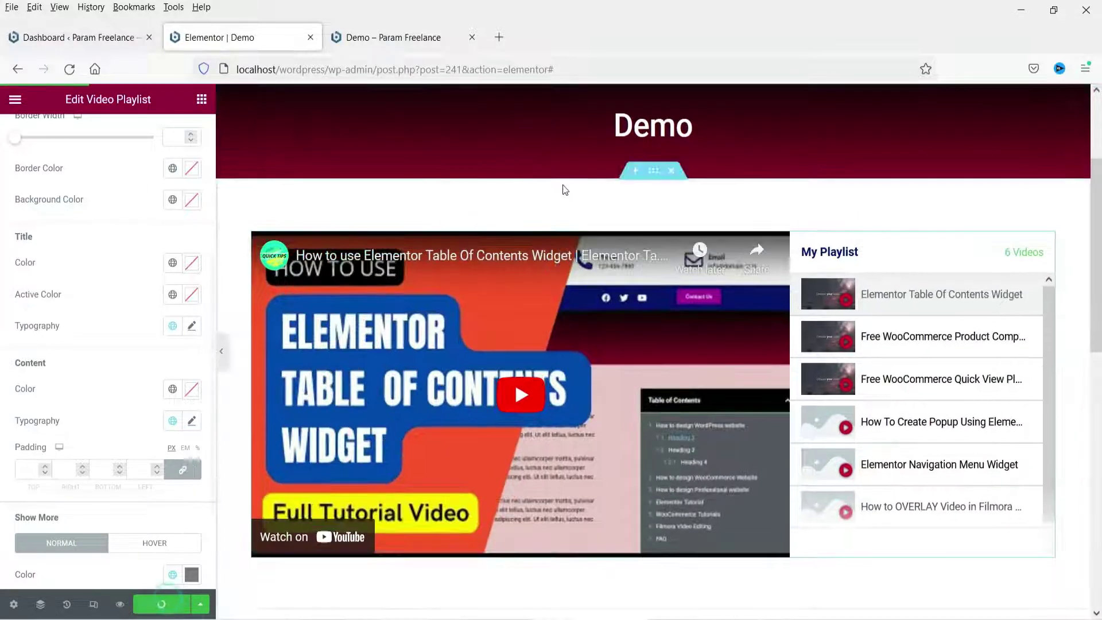
click(472, 37)
click(19, 101)
right_click(67, 331)
click(103, 347)
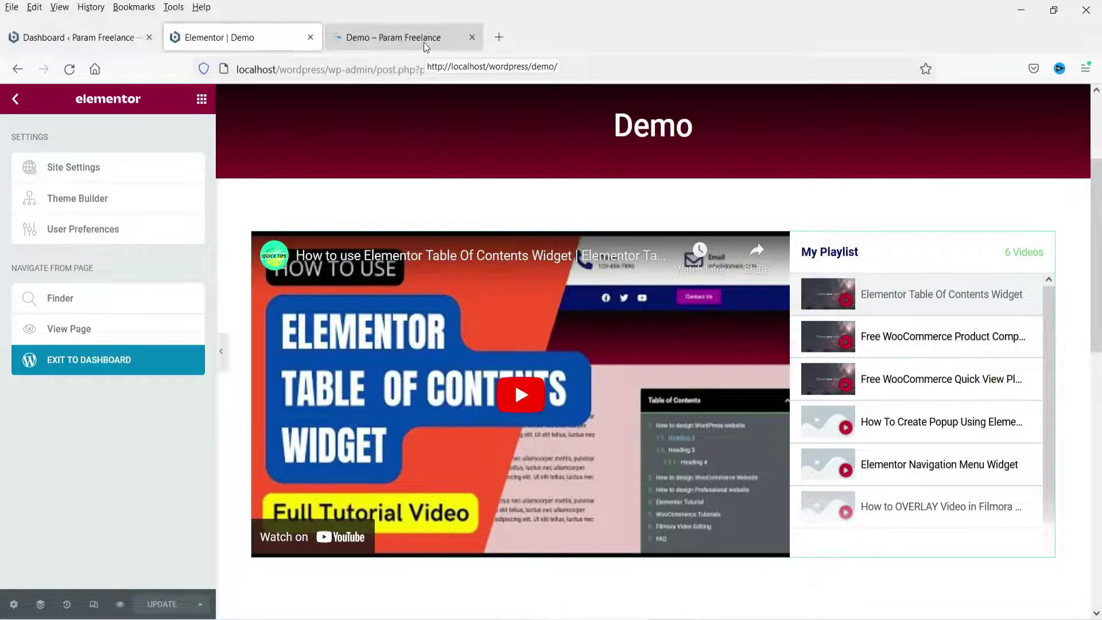
On the live Demo page, play and pause the first video, then load Product Comparison from the playlist
click(427, 40)
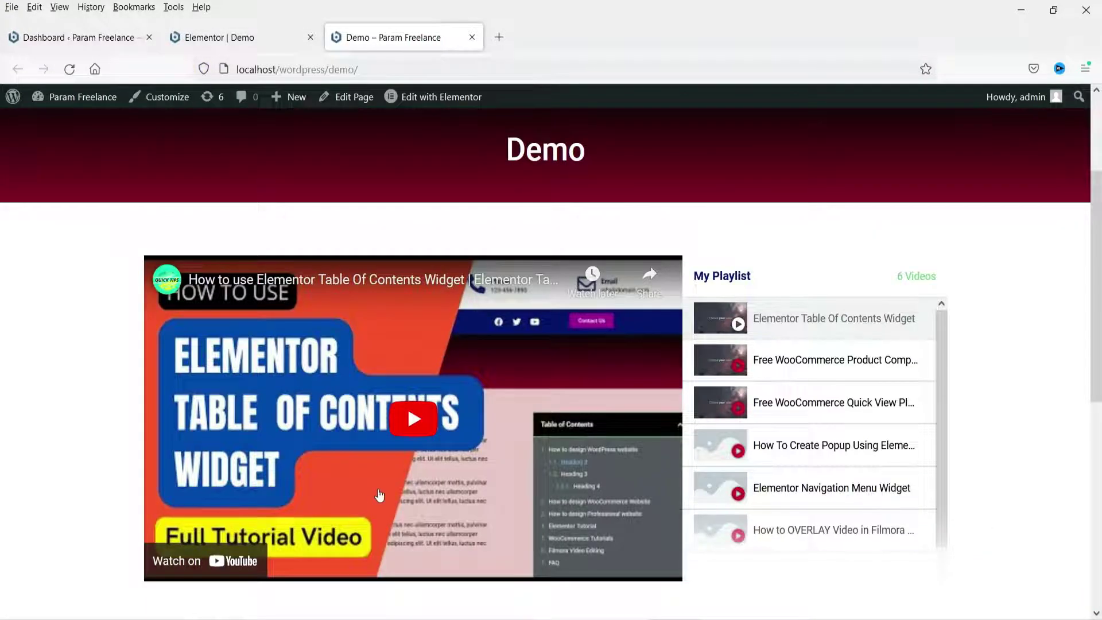
click(520, 405)
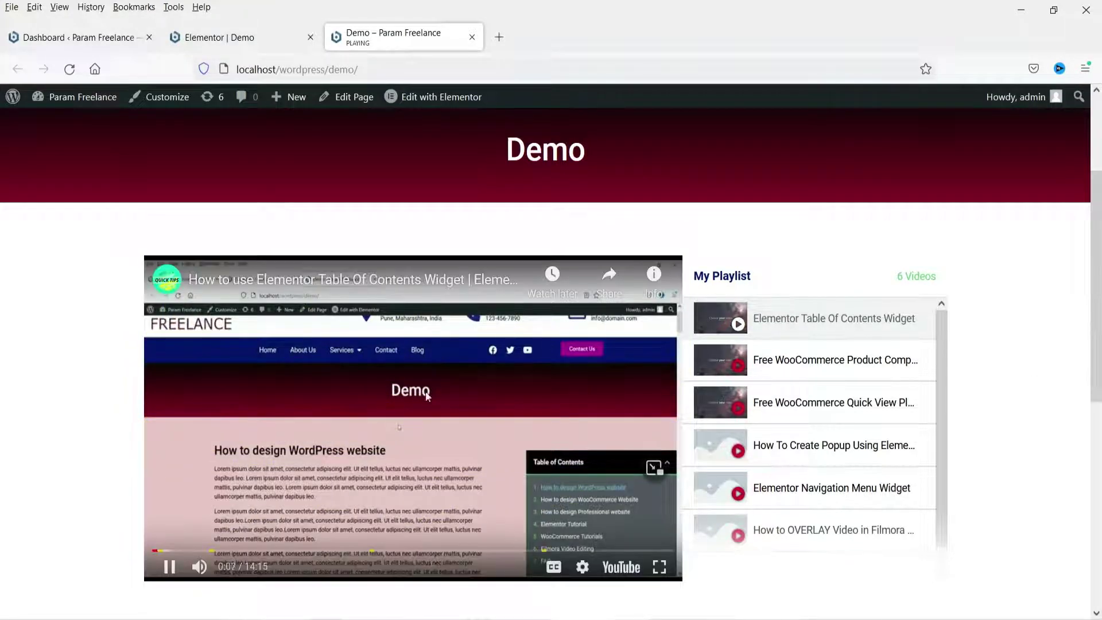
click(496, 388)
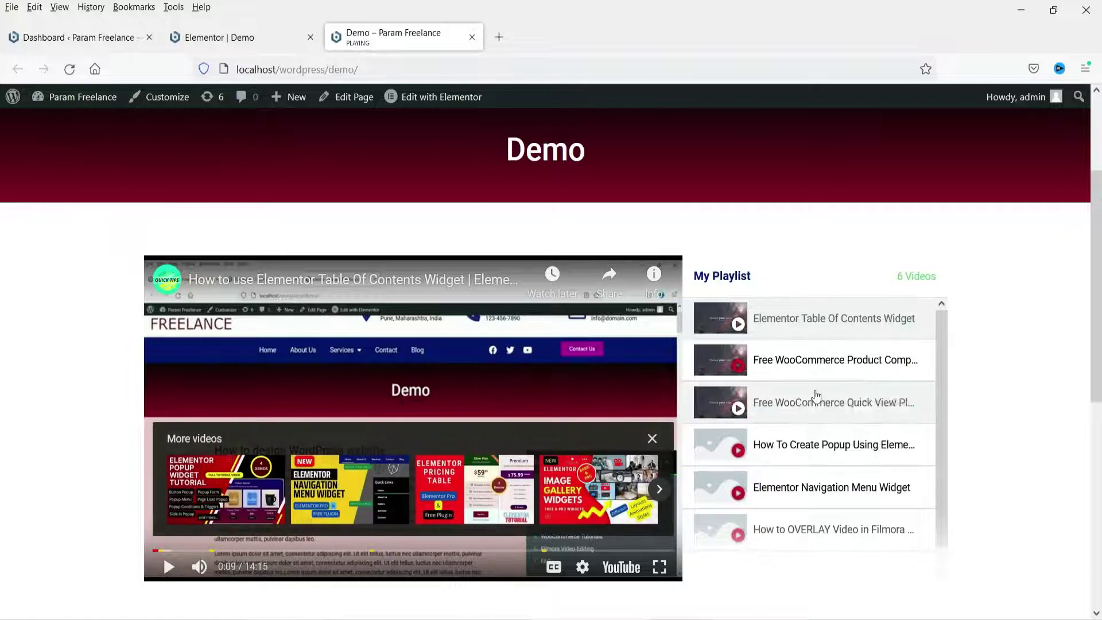
click(809, 363)
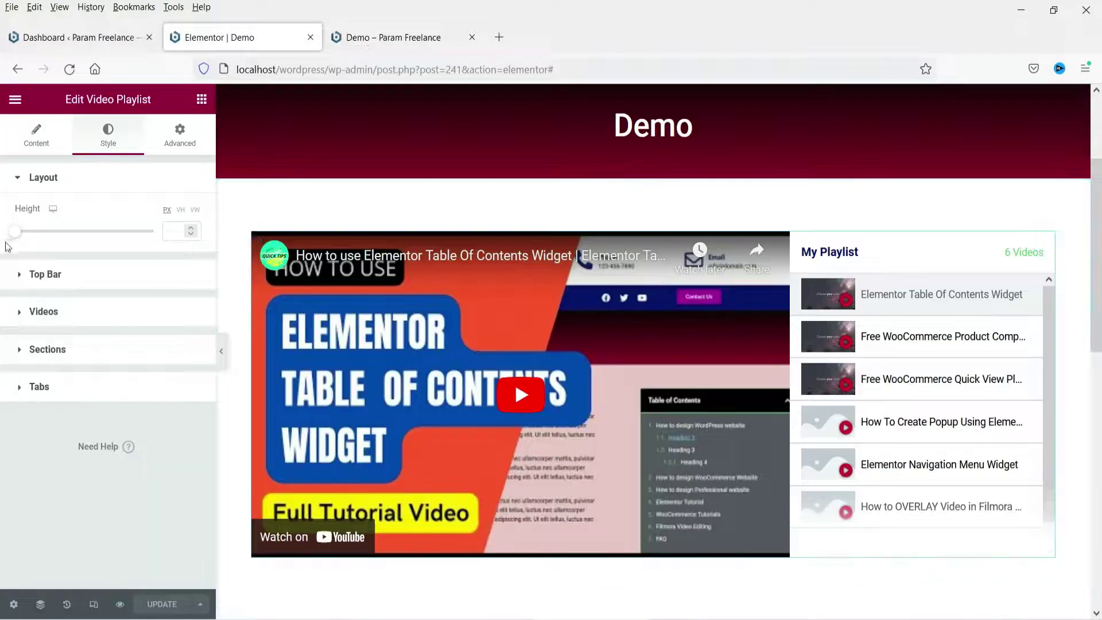
Fetch the title, duration and thumbnail for the first three playlist items
click(35, 129)
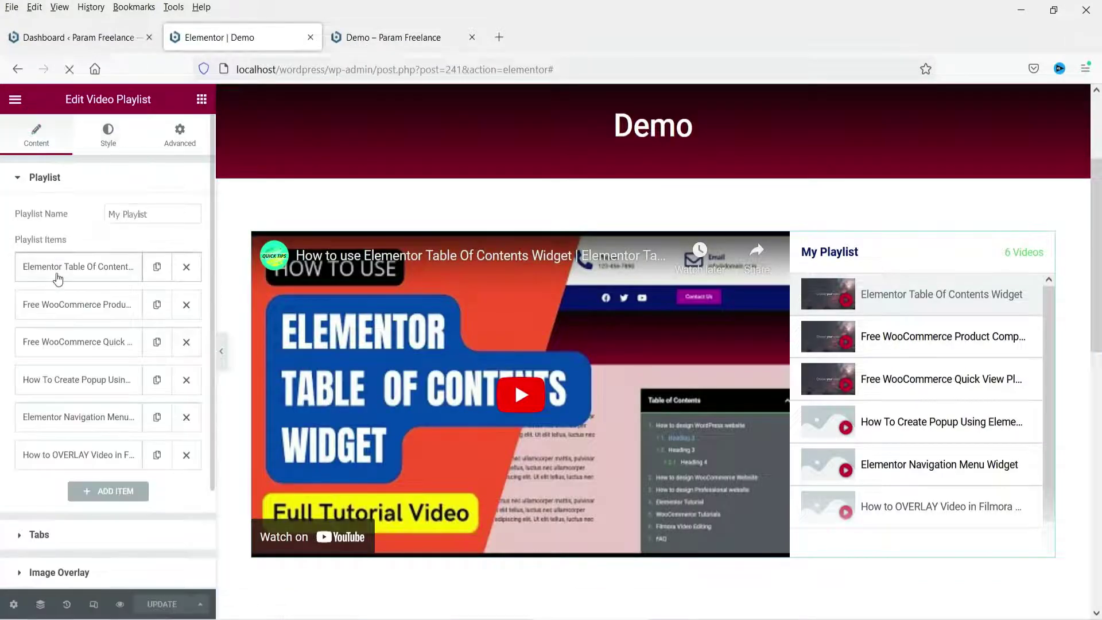
click(89, 265)
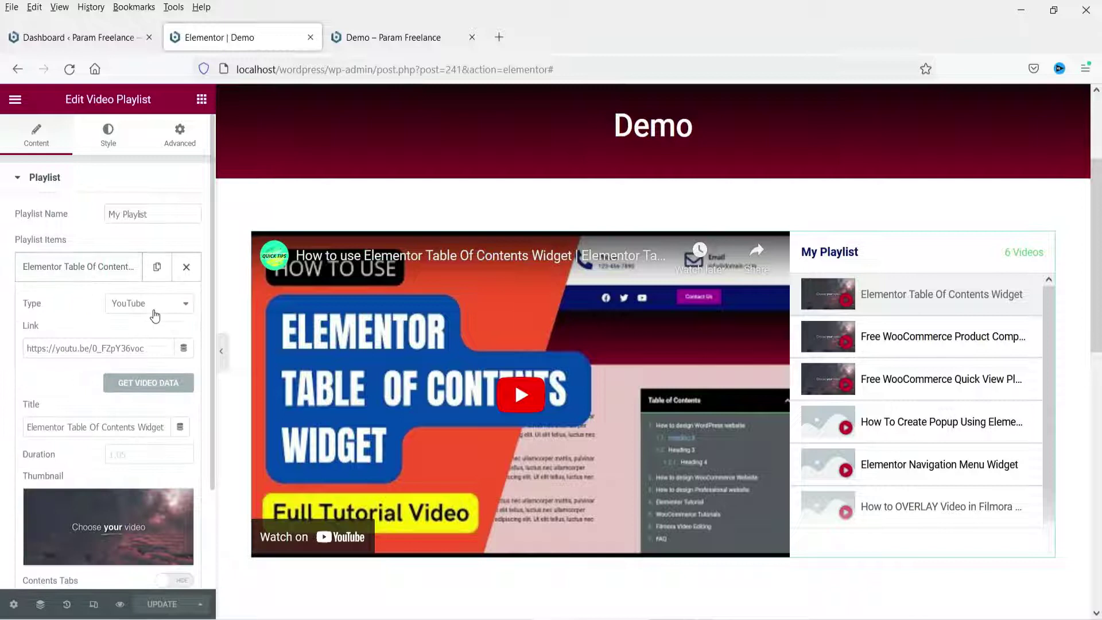
click(152, 390)
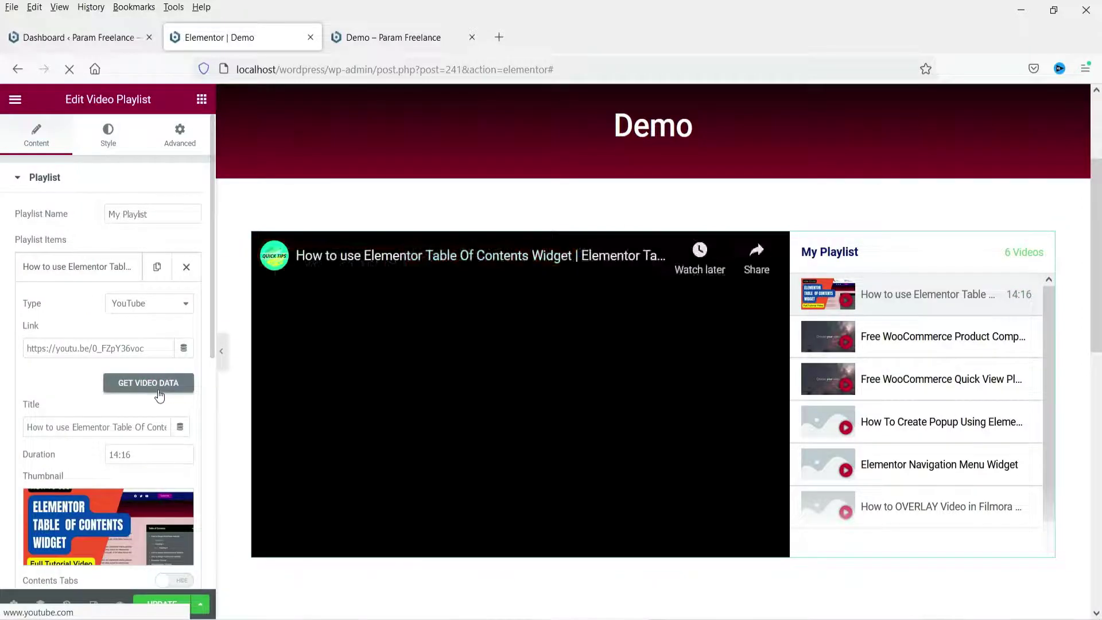
click(81, 266)
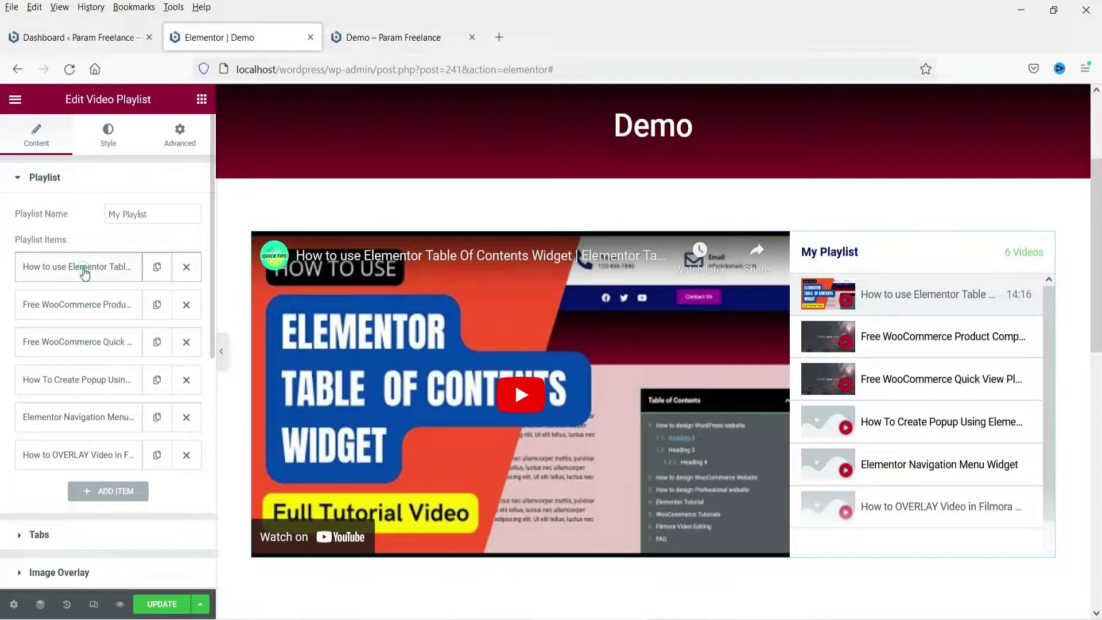
click(87, 305)
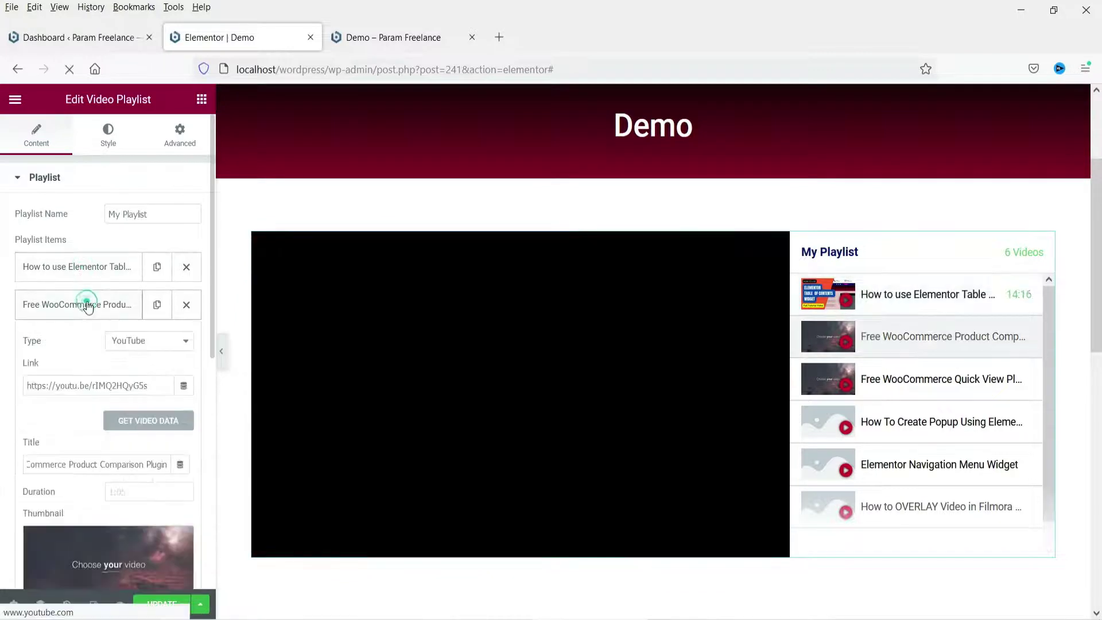
click(147, 428)
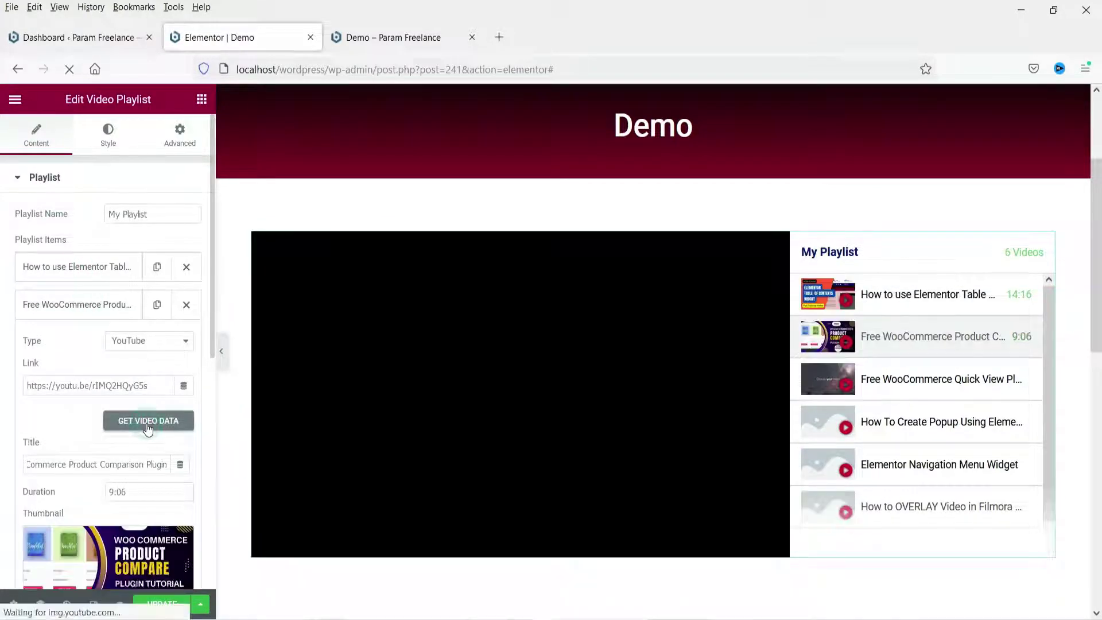
click(85, 304)
click(92, 349)
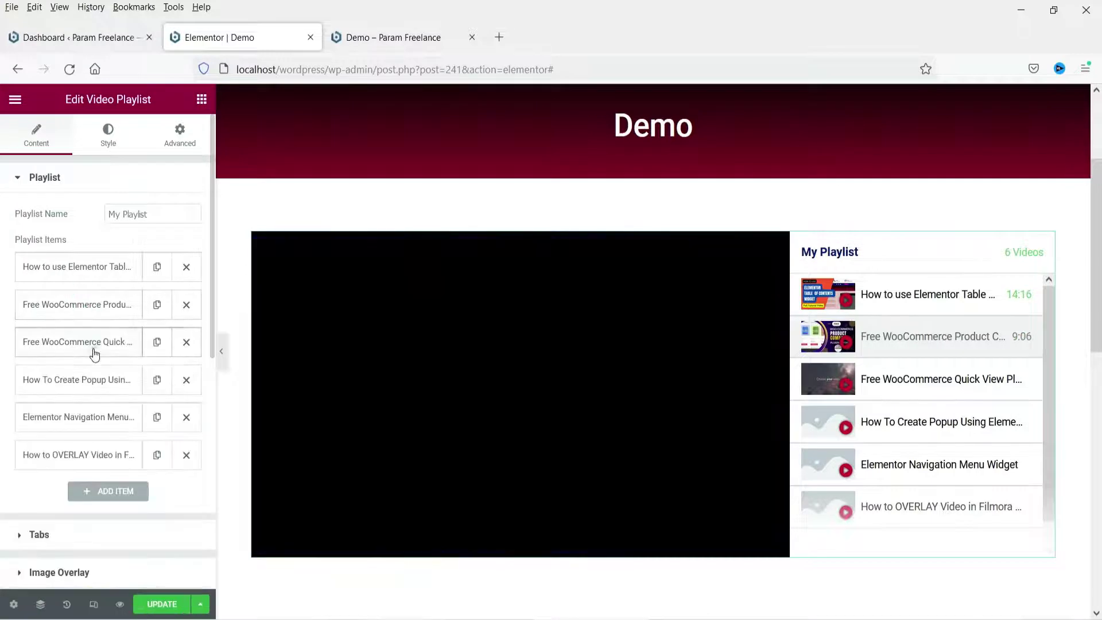
click(147, 459)
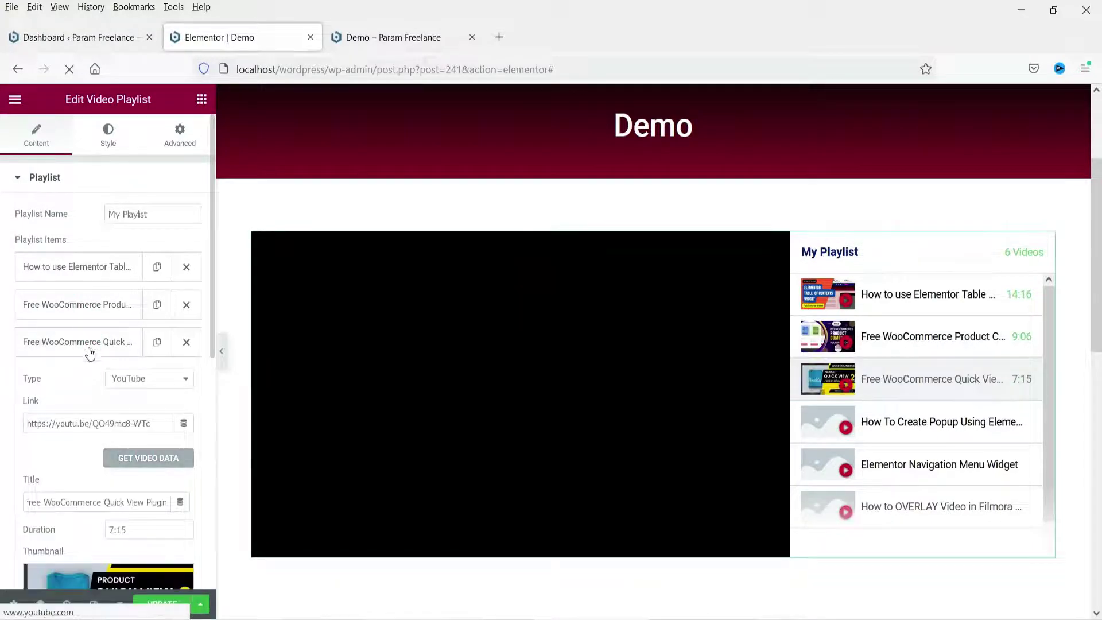
click(86, 341)
Fetch the video data for the fourth, fifth and sixth items, including the 5:16 Filmora overlay video
click(95, 384)
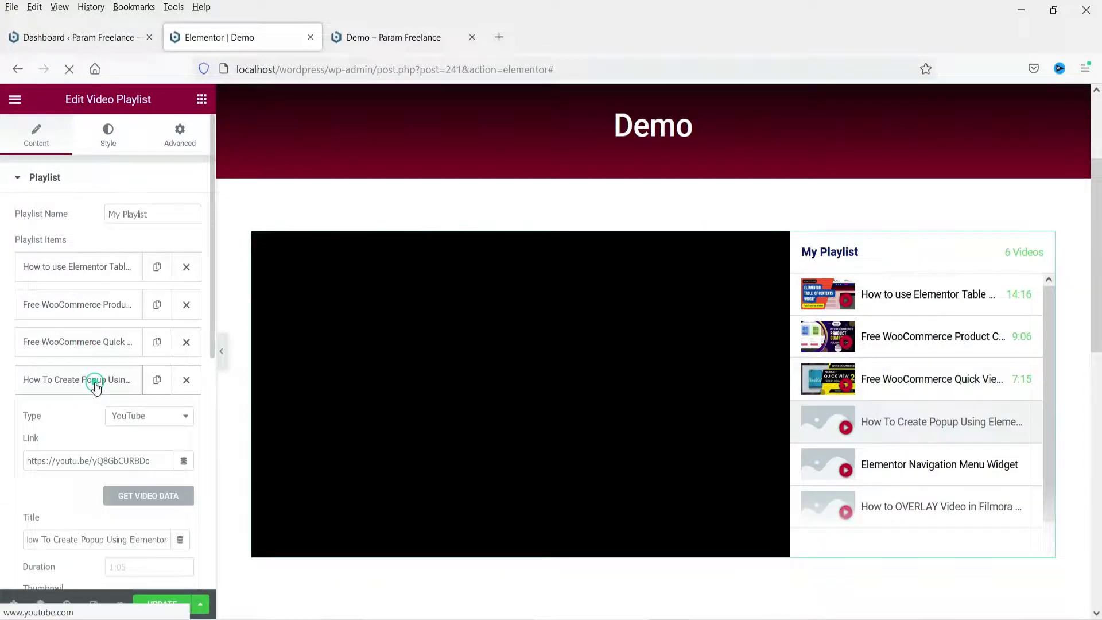
click(139, 497)
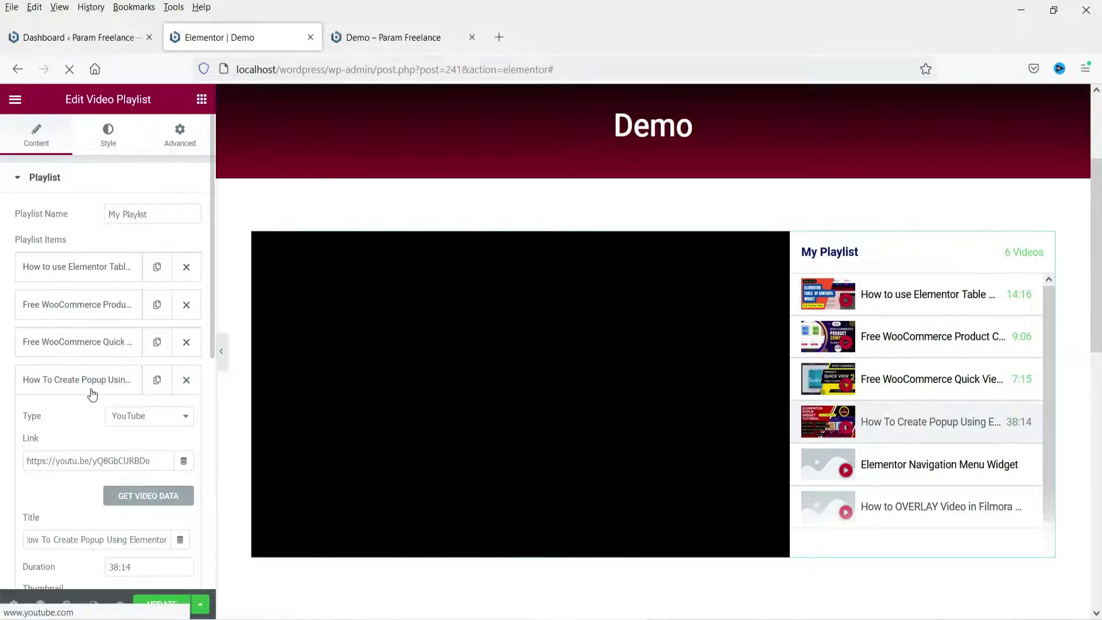
click(87, 381)
click(85, 417)
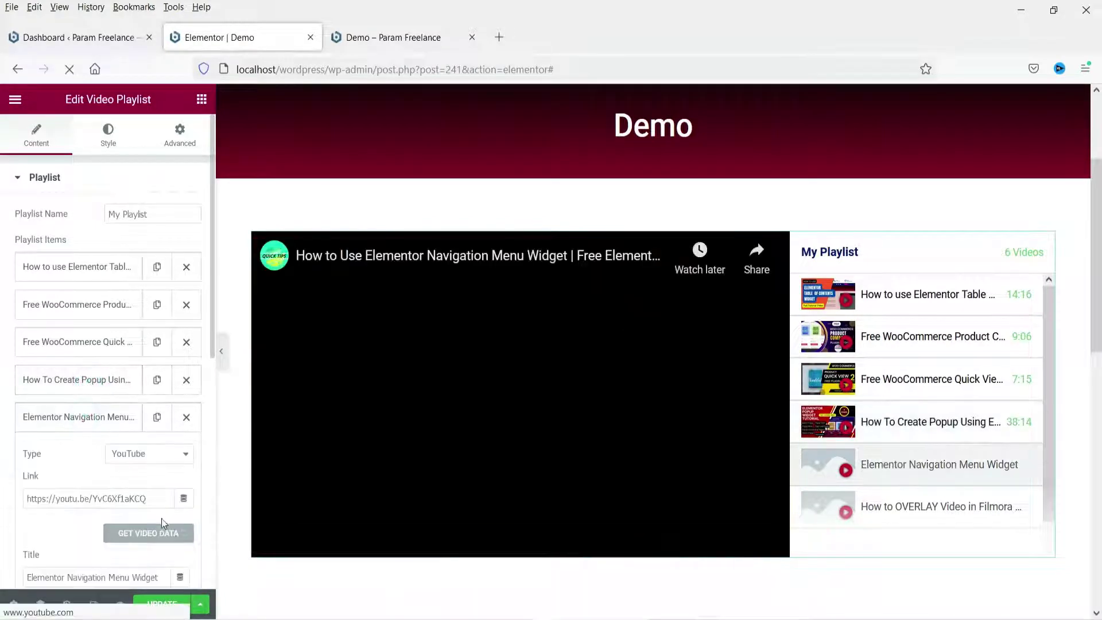
click(154, 535)
click(71, 422)
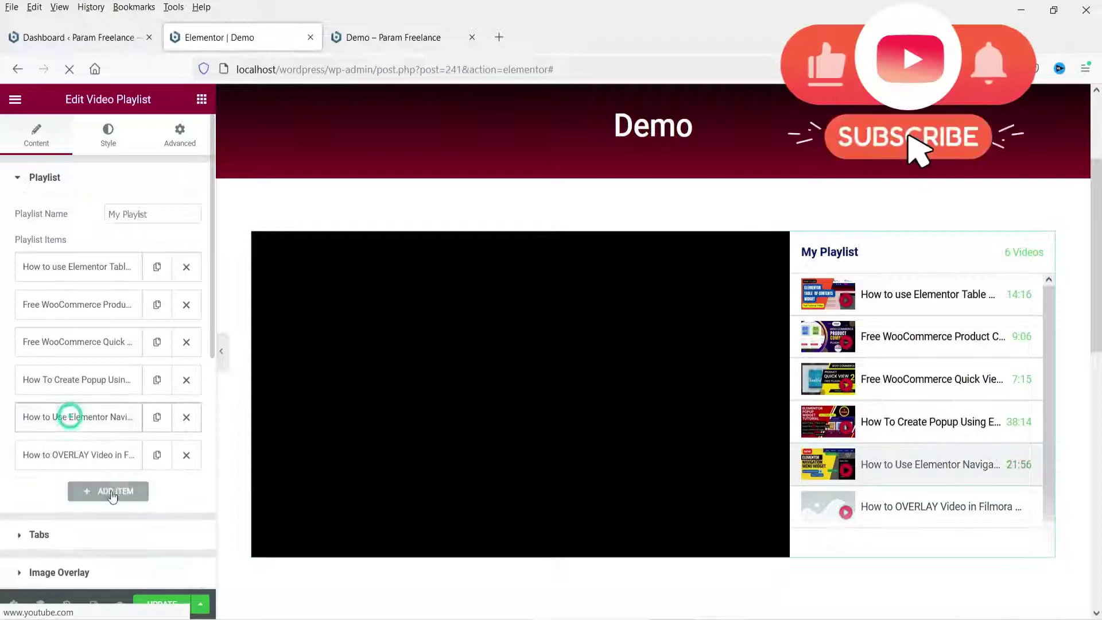
click(99, 454)
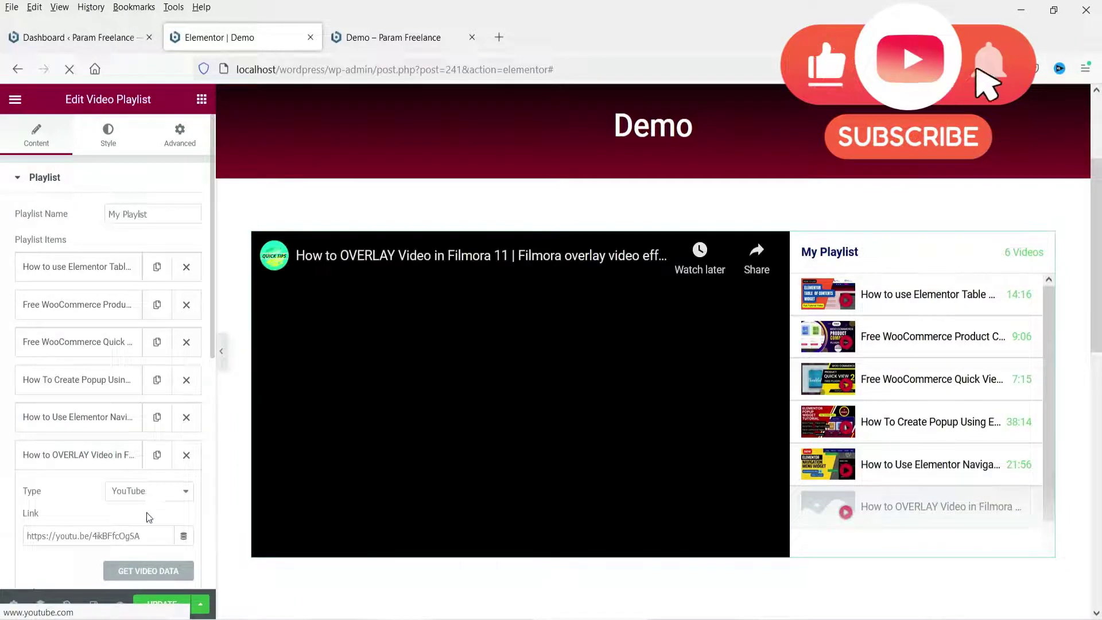
scroll(122, 505, down, 3)
click(140, 411)
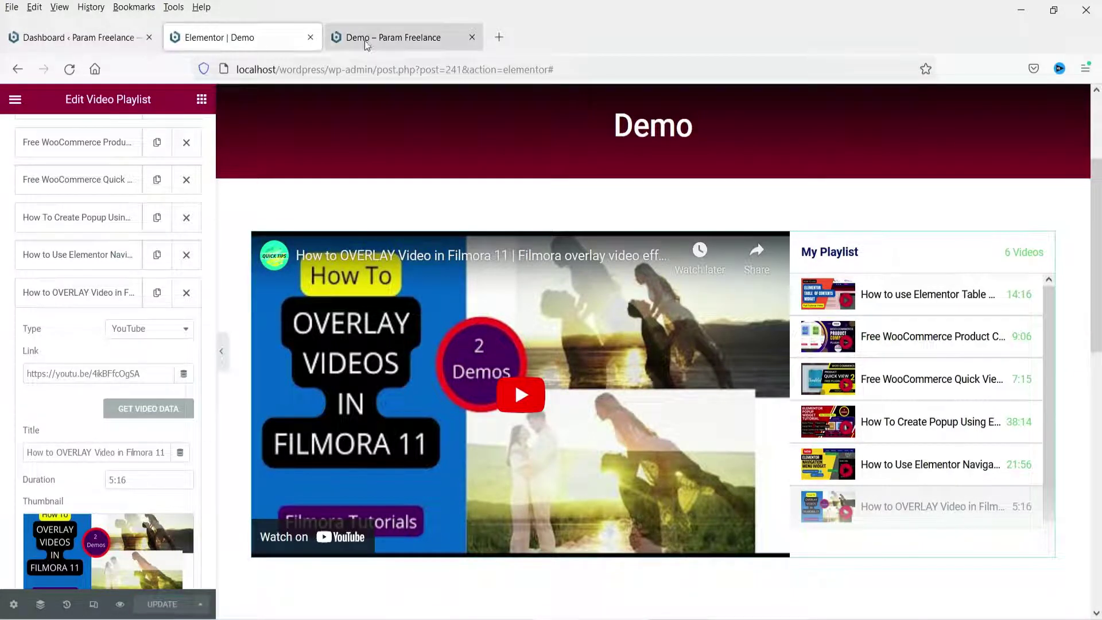
Reload the Demo – Param Freelance tab to show the updated thumbnails and durations
click(390, 37)
click(70, 70)
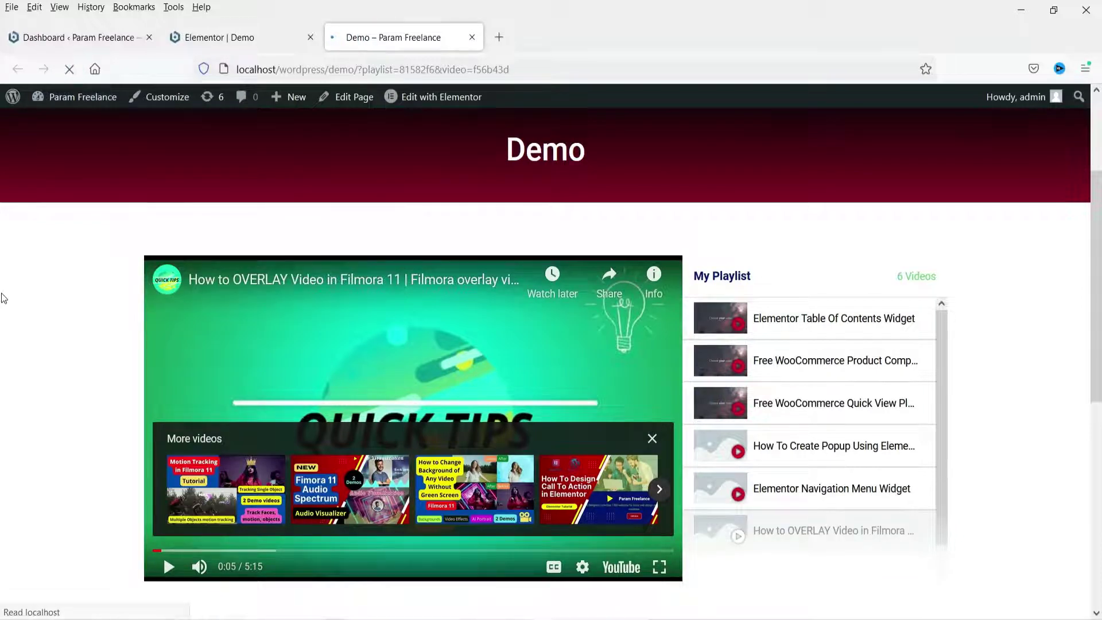